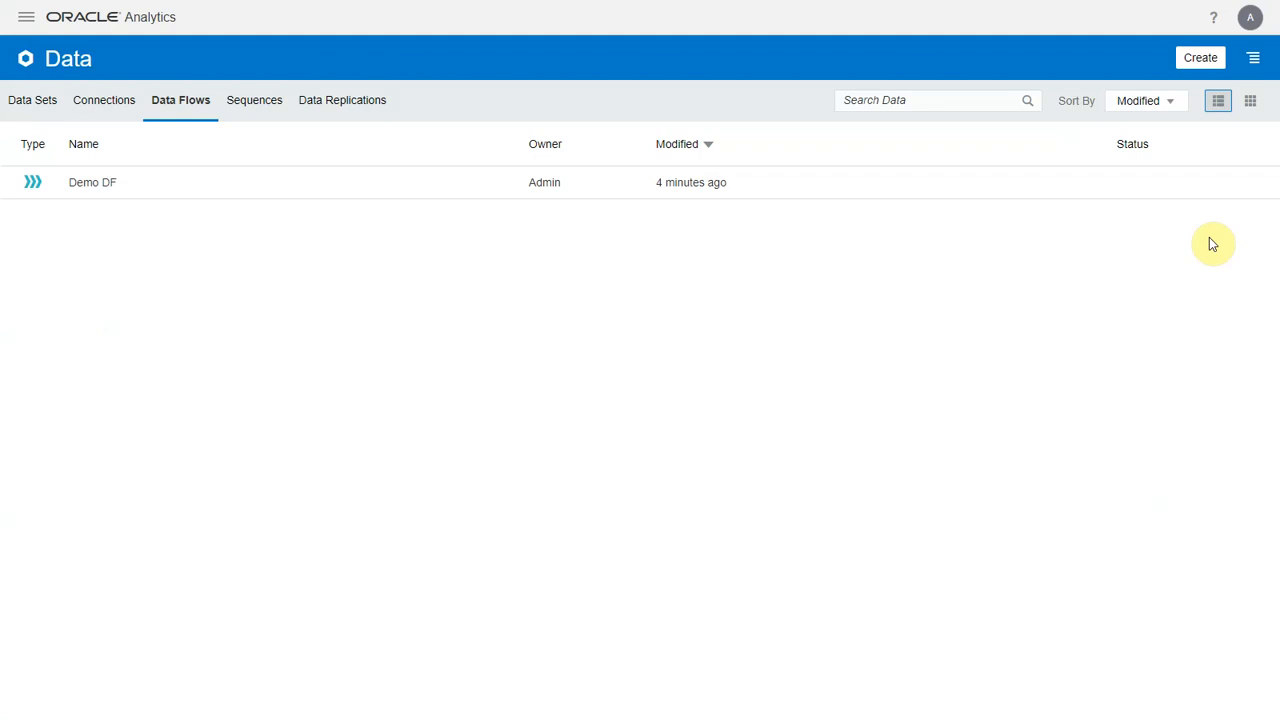
Open the Demo DF data flow and review its customers, SALES and Save Data steps
{"action": "left_click", "coordinate": [1240, 188]}
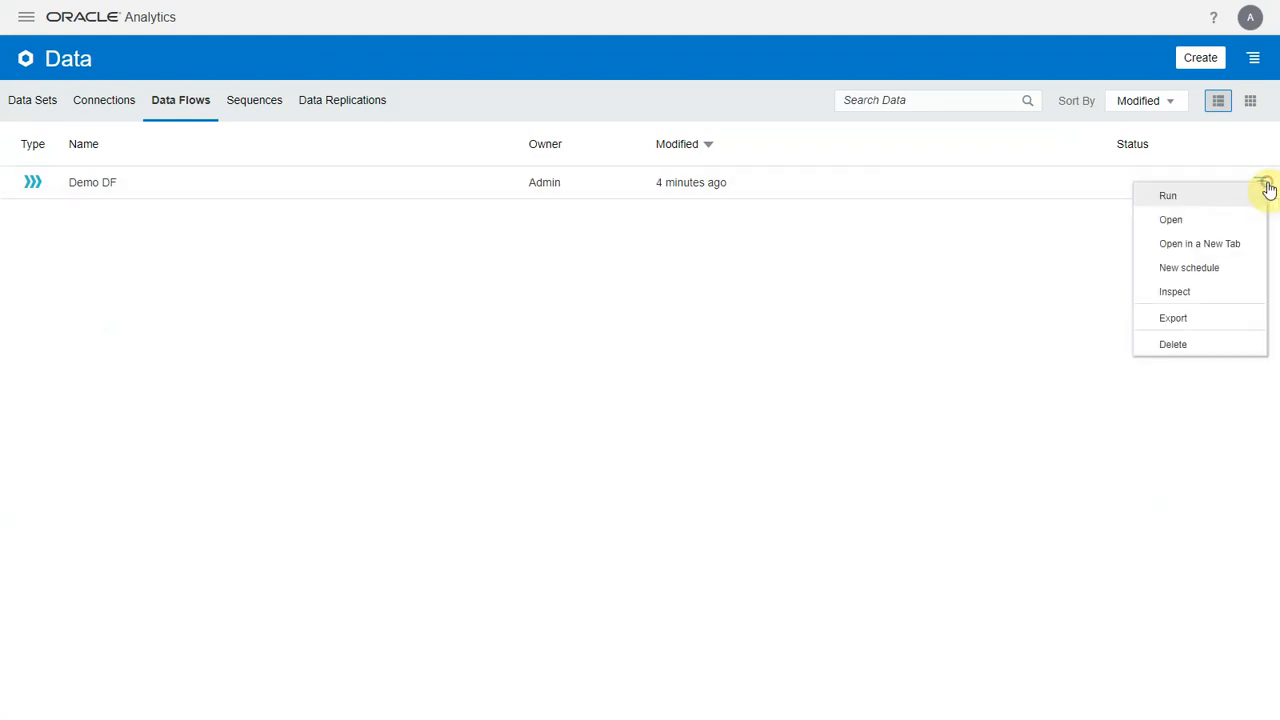
{"action": "left_click", "coordinate": [1218, 244]}
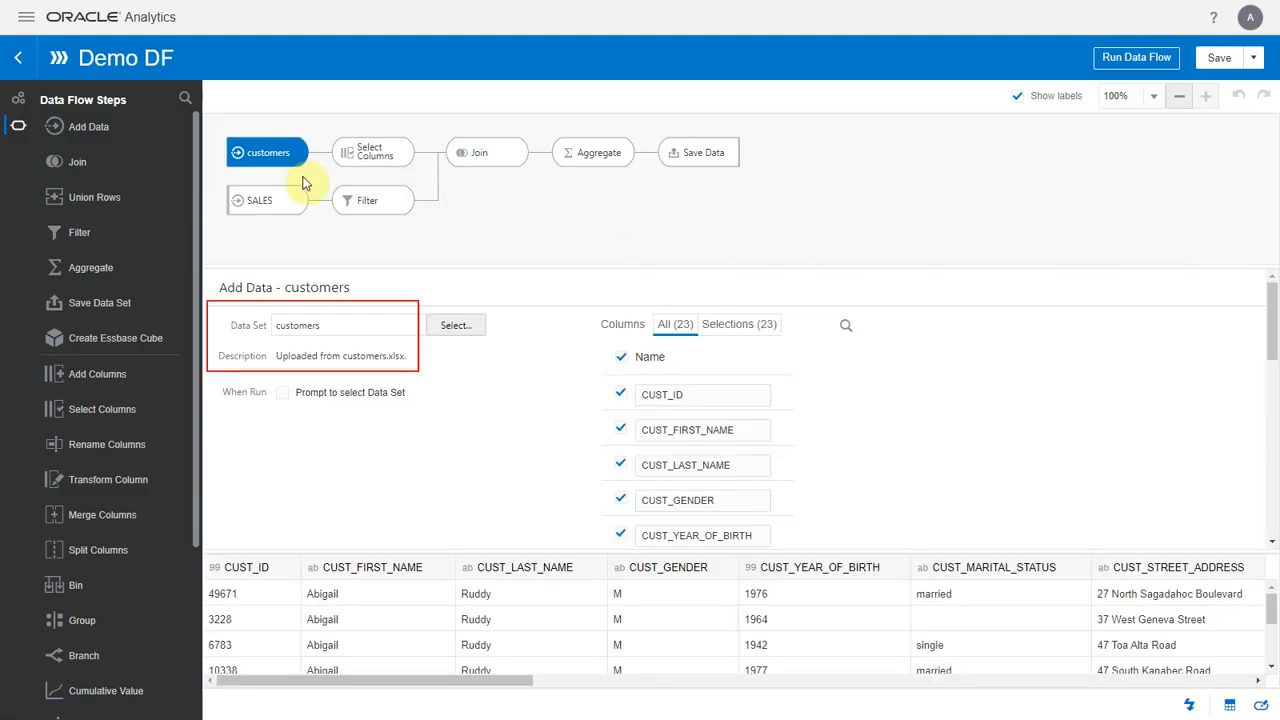
{"action": "left_click", "coordinate": [279, 202]}
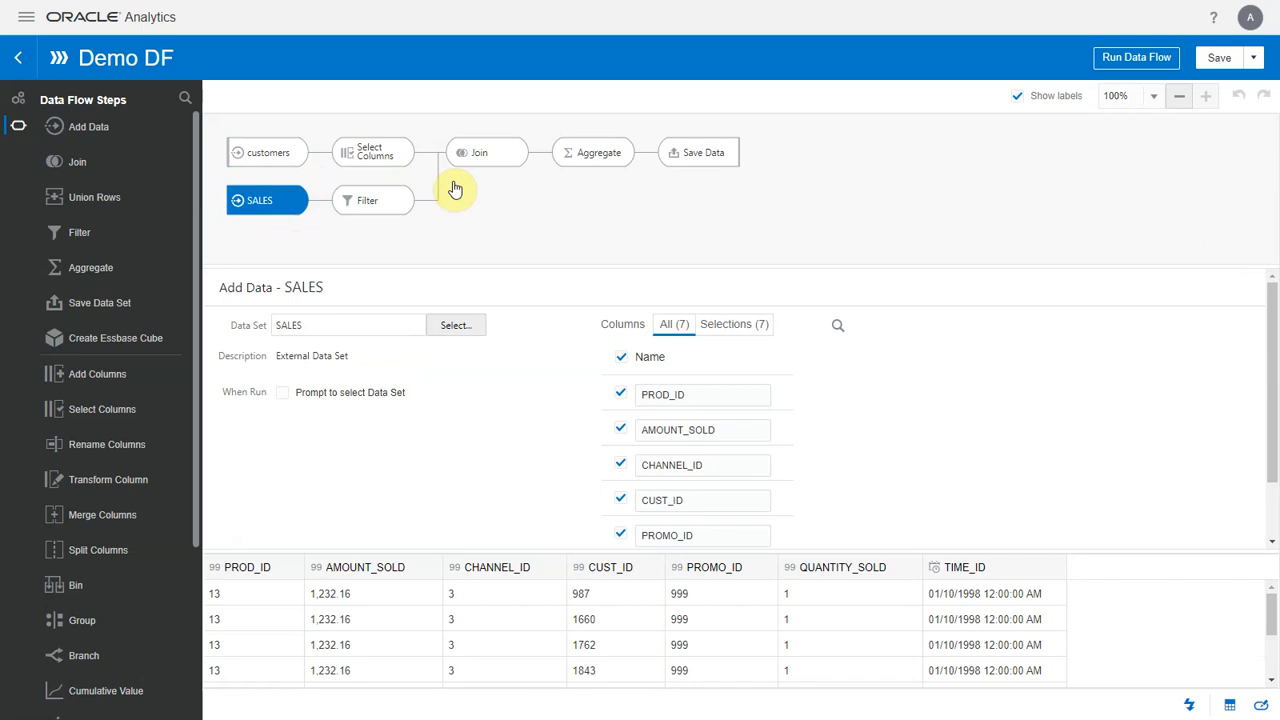
{"action": "left_click", "coordinate": [702, 163]}
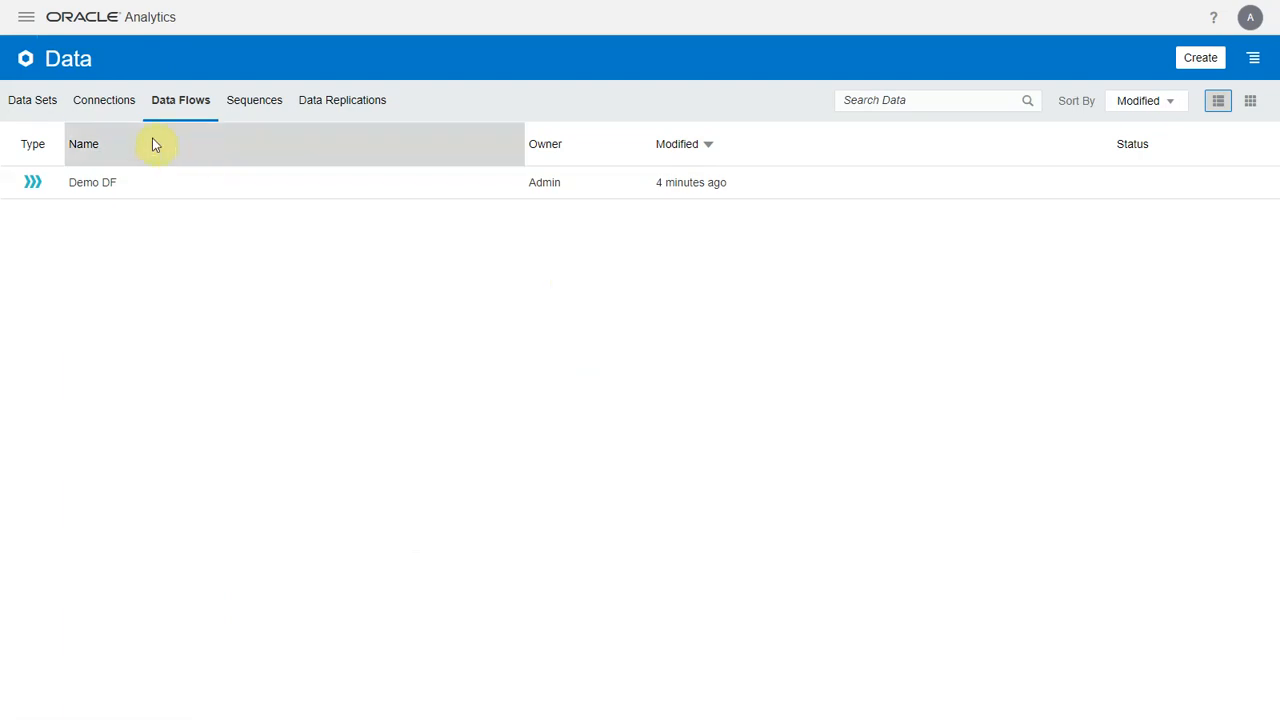
Review the connections and data sets lists, and inspect the general properties of the customers data set
{"action": "left_click", "coordinate": [100, 104]}
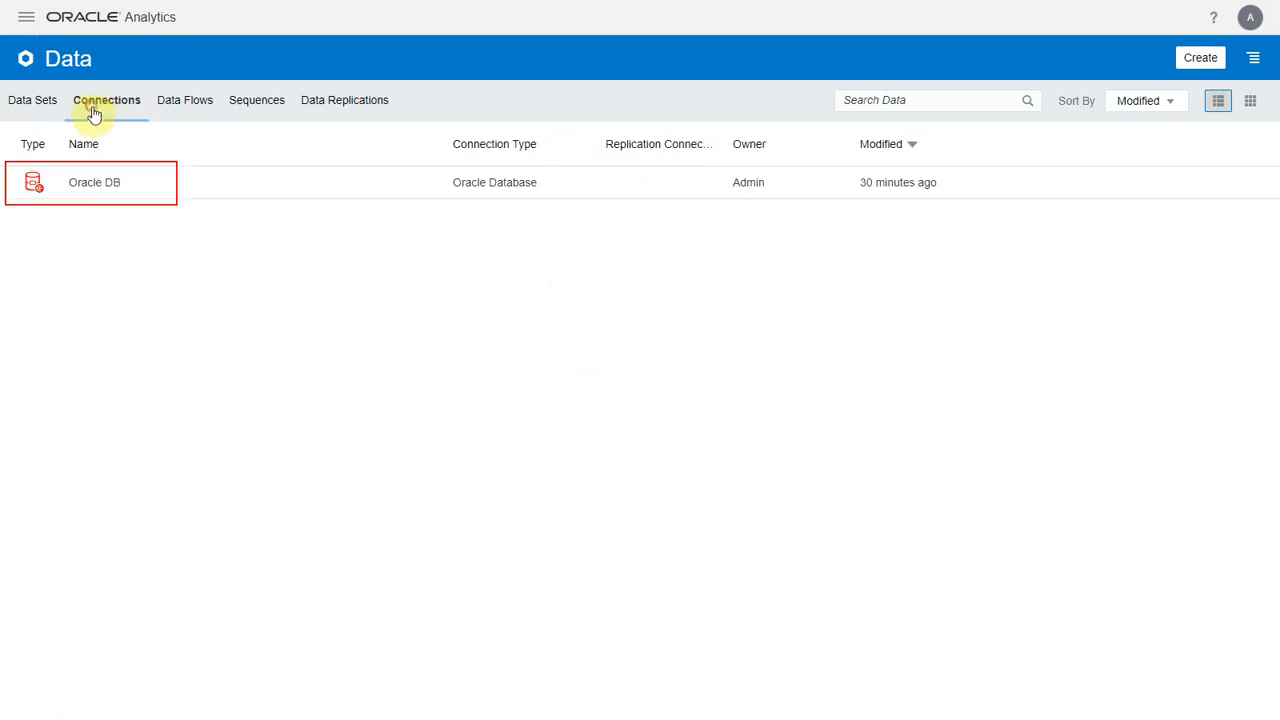
{"action": "left_click", "coordinate": [36, 104]}
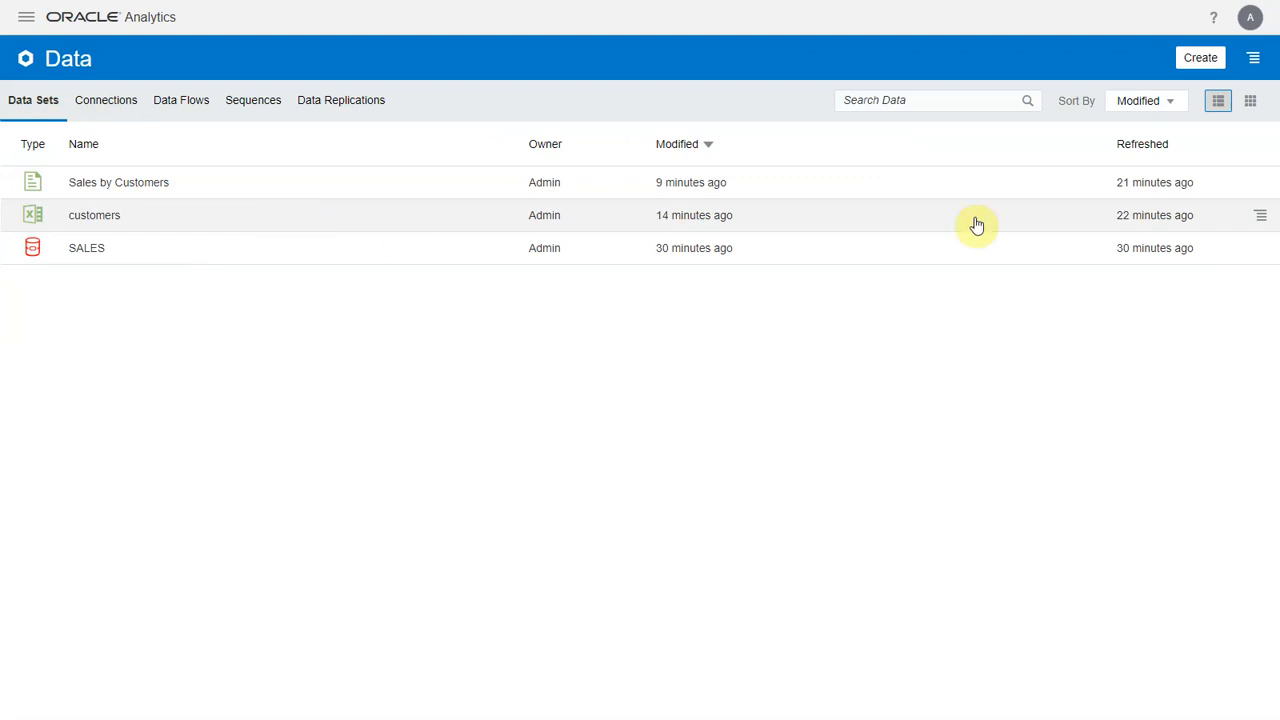
{"action": "left_click", "coordinate": [1263, 215]}
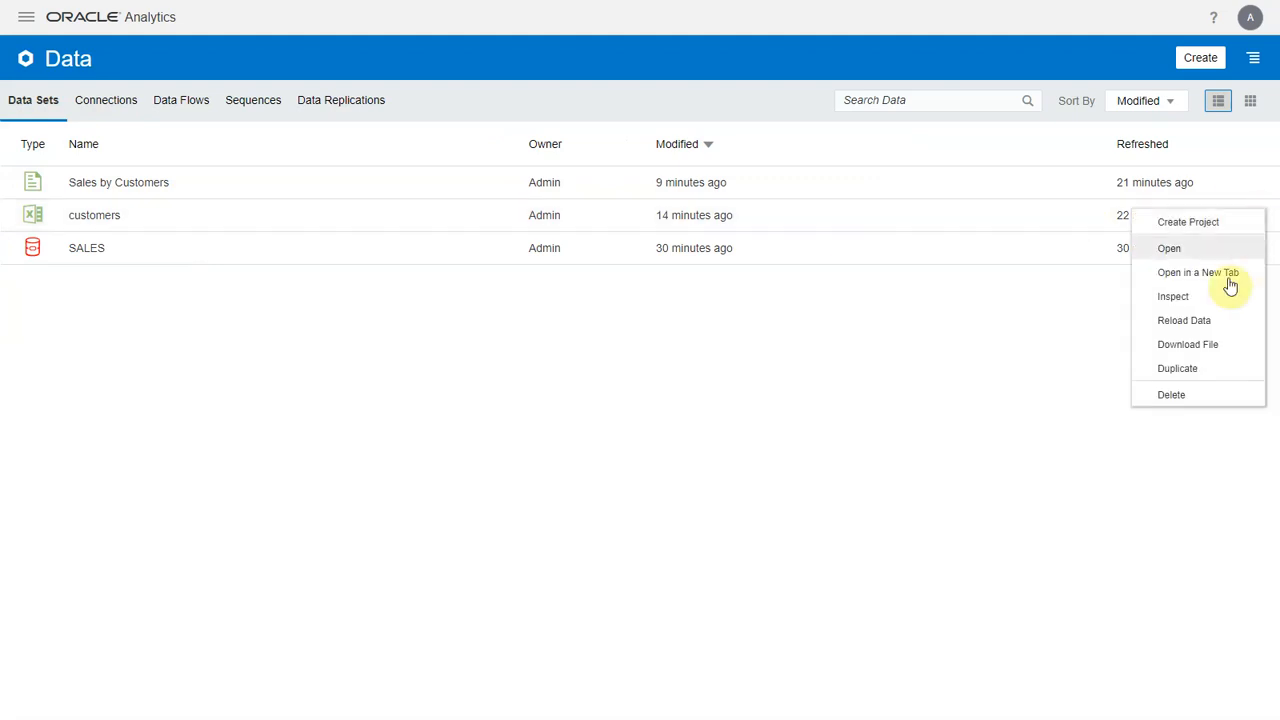
{"action": "left_click", "coordinate": [1143, 291]}
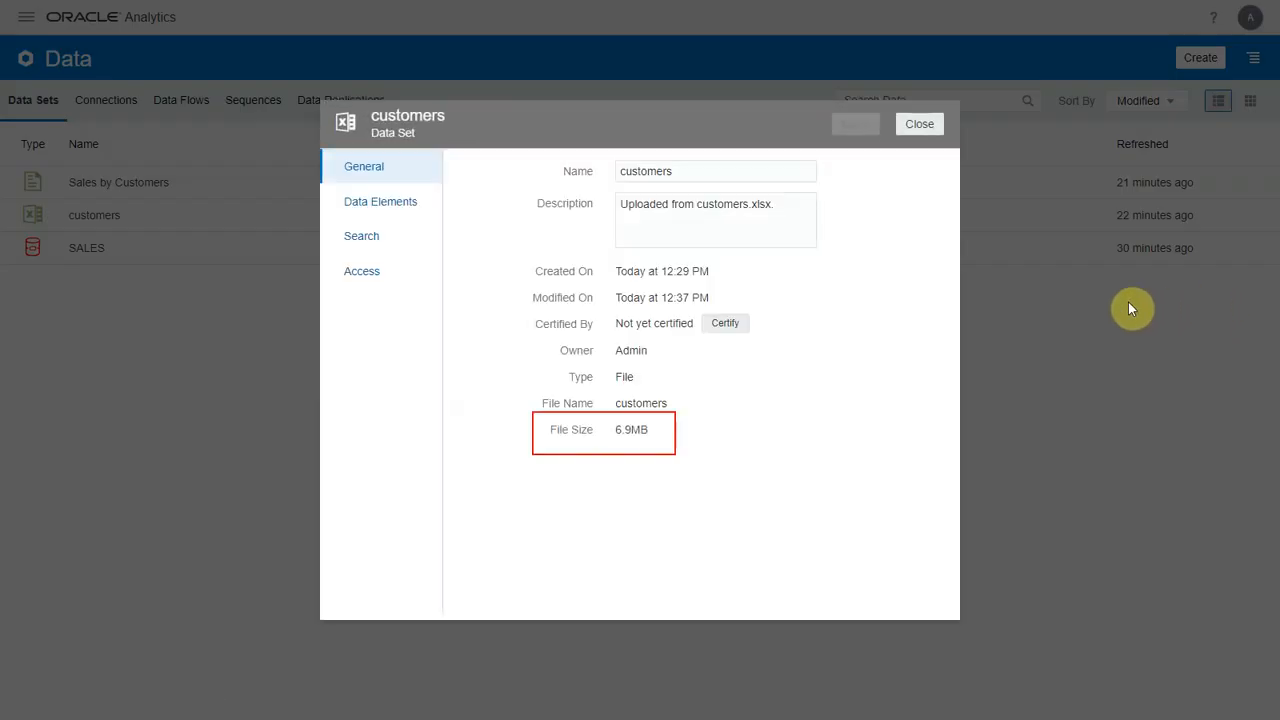
{"action": "left_click", "coordinate": [920, 127]}
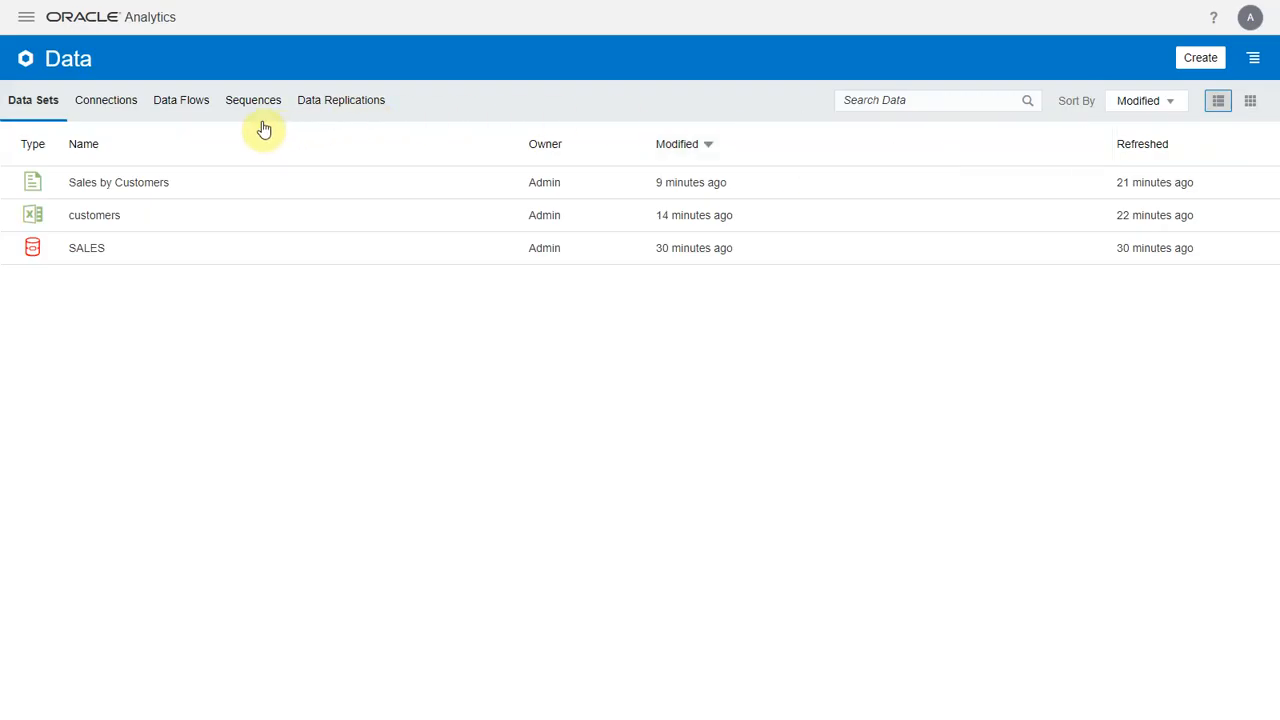
Export the Demo DF data flow as a package without data or connection credentials, saving Demo DF.dva in the Dataflows folder
{"action": "left_click", "coordinate": [207, 112]}
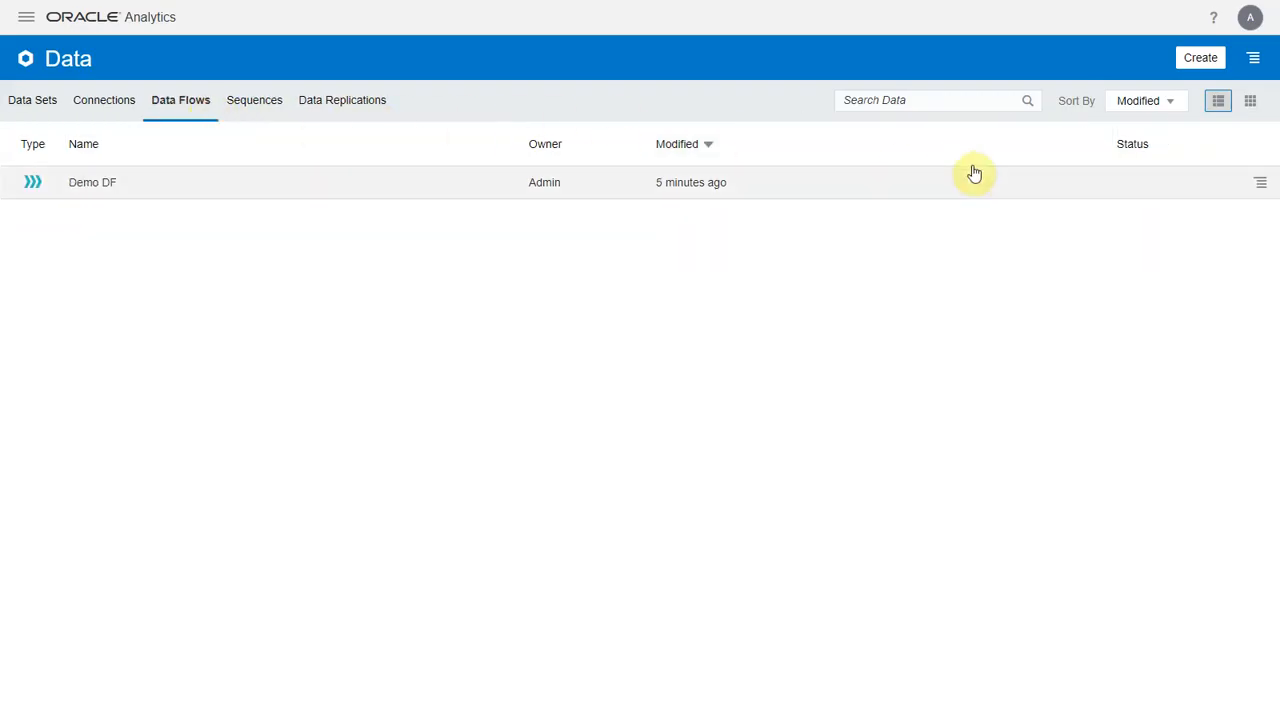
{"action": "left_click", "coordinate": [1262, 186]}
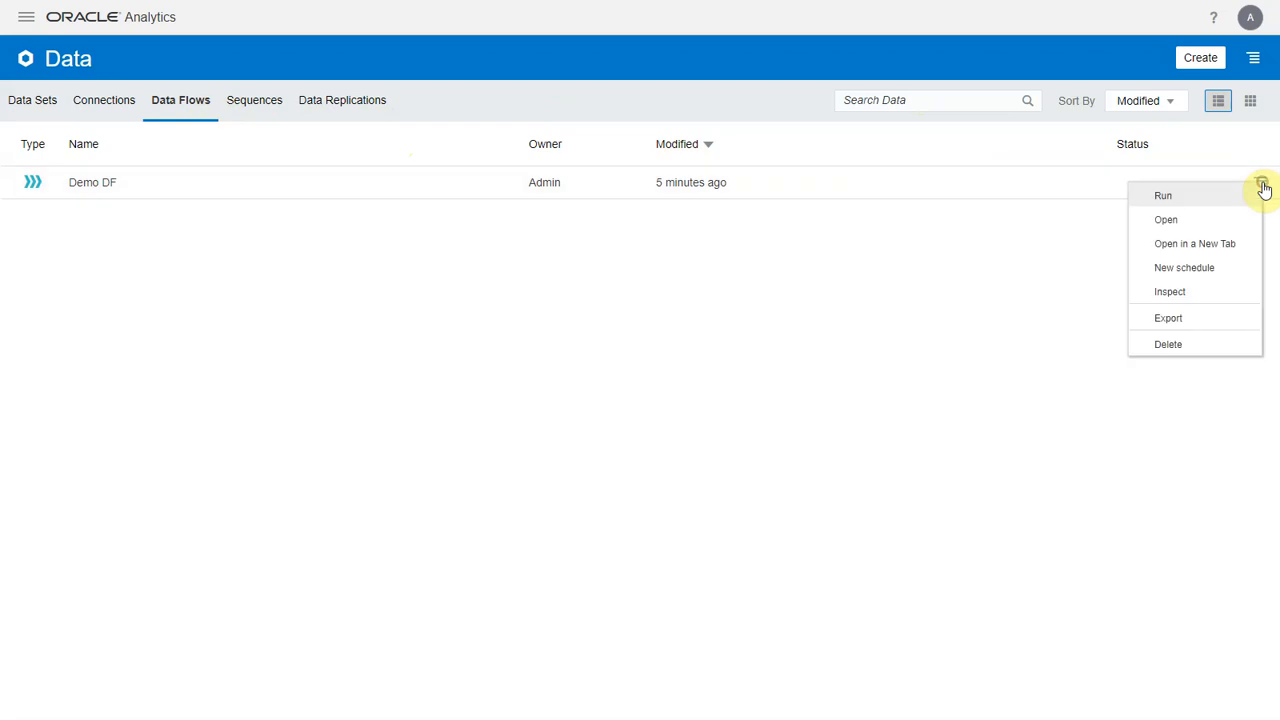
{"action": "left_click", "coordinate": [1214, 320]}
{"action": "left_click", "coordinate": [581, 378]}
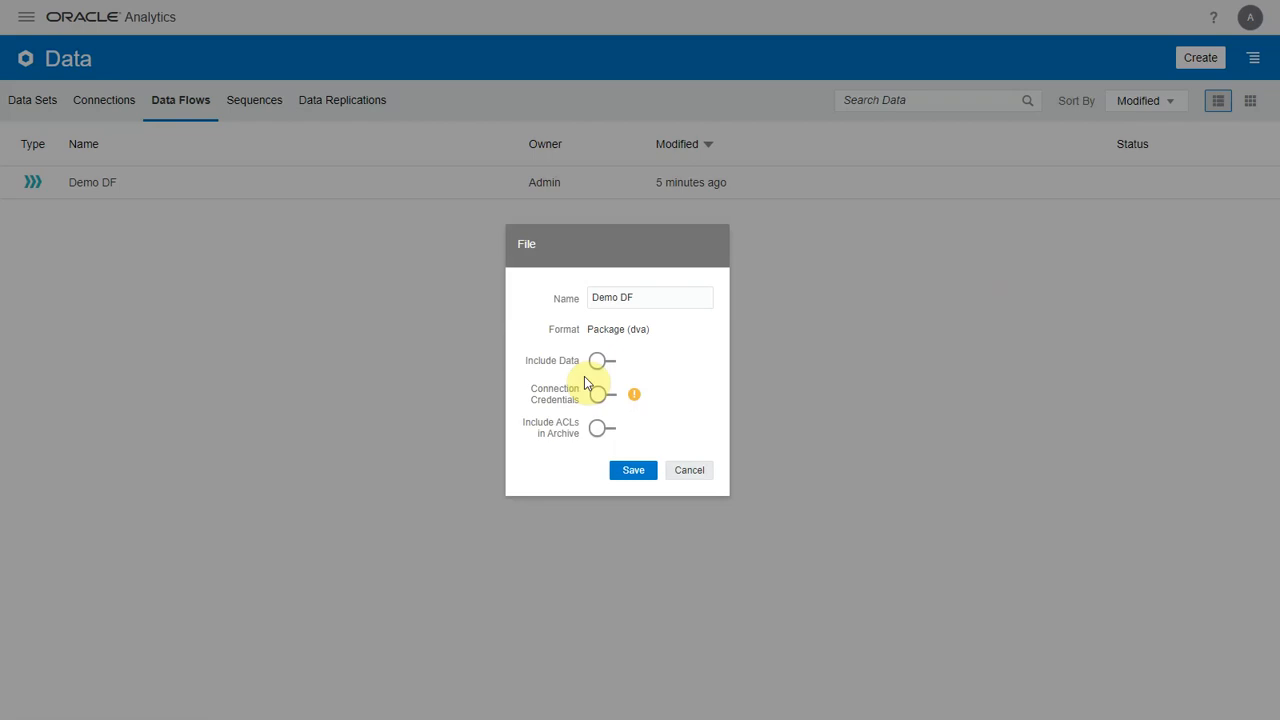
{"action": "left_click", "coordinate": [632, 470]}
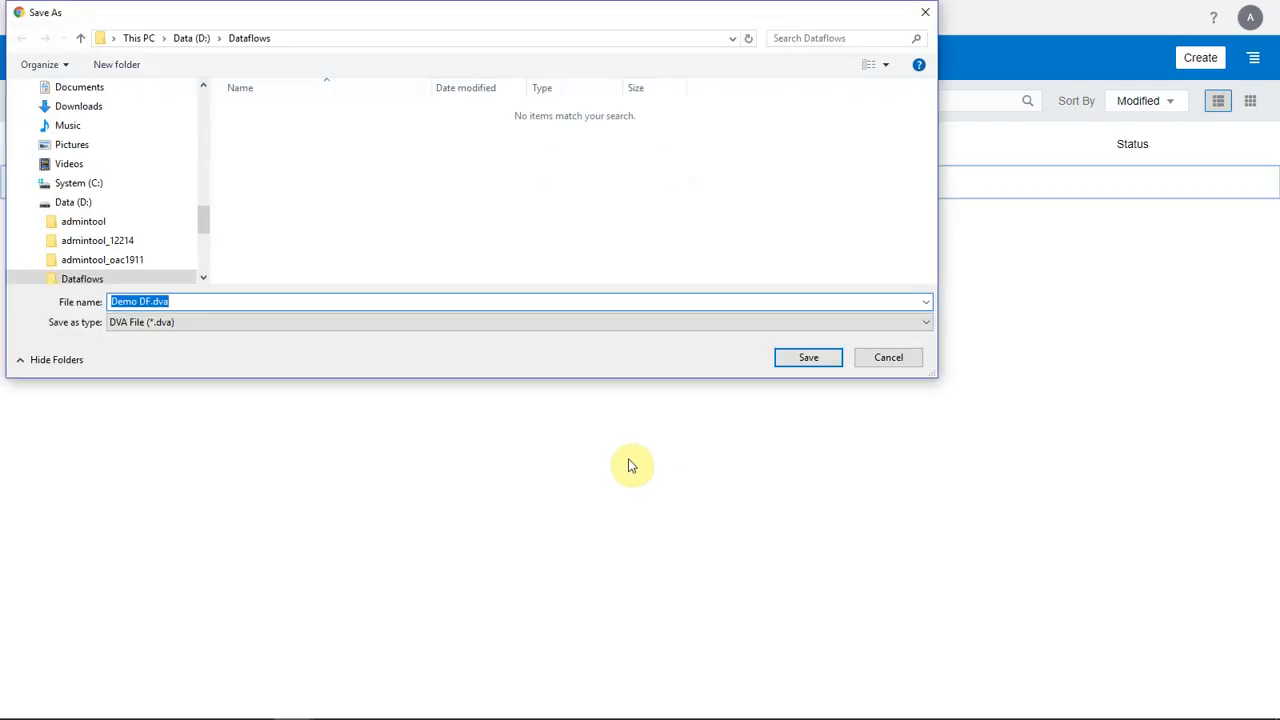
{"action": "left_click", "coordinate": [789, 355]}
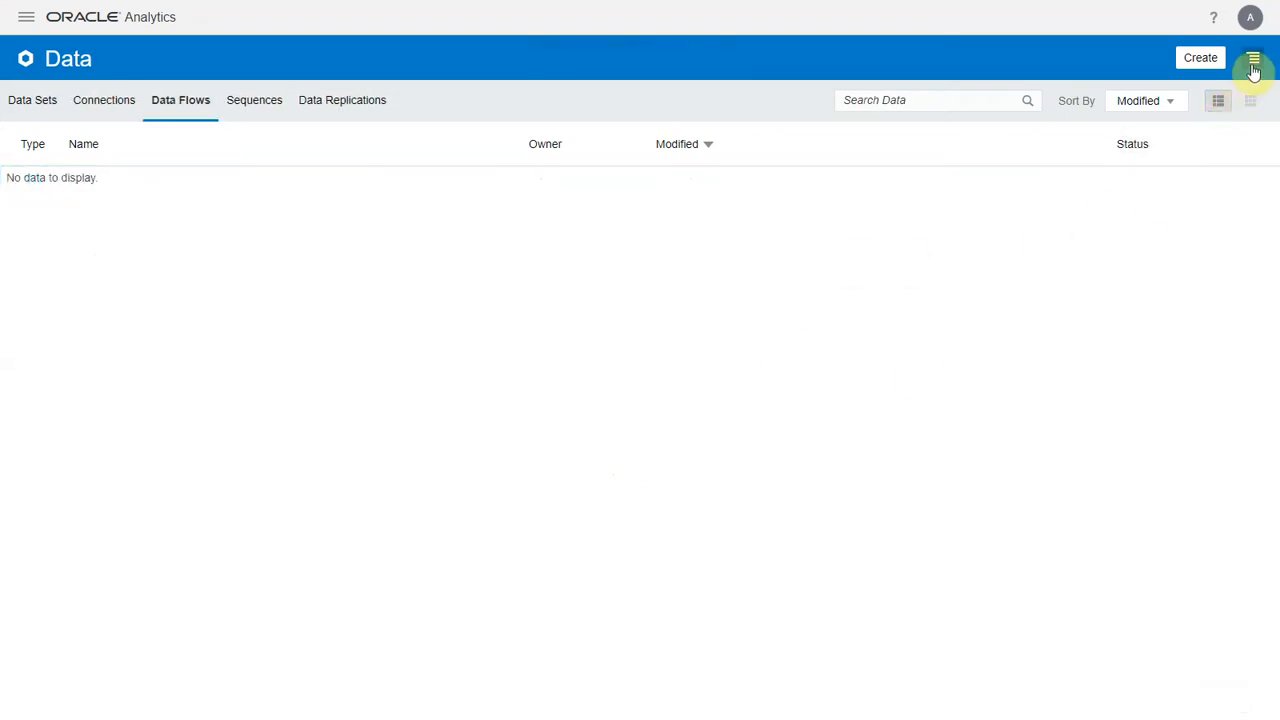
Import the Demo DF package file as a data flow without importing ACLs
{"action": "left_click", "coordinate": [1253, 62]}
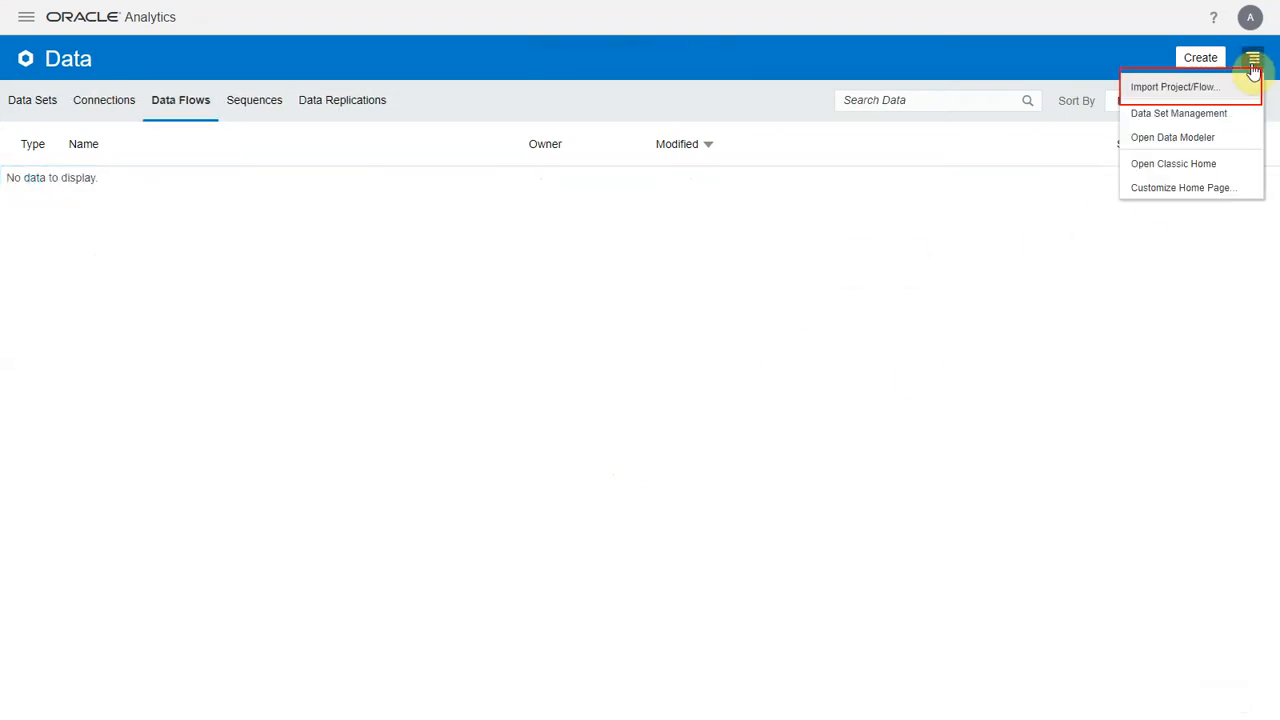
{"action": "left_click", "coordinate": [1180, 87]}
{"action": "left_click", "coordinate": [625, 410]}
{"action": "double_click", "coordinate": [376, 113]}
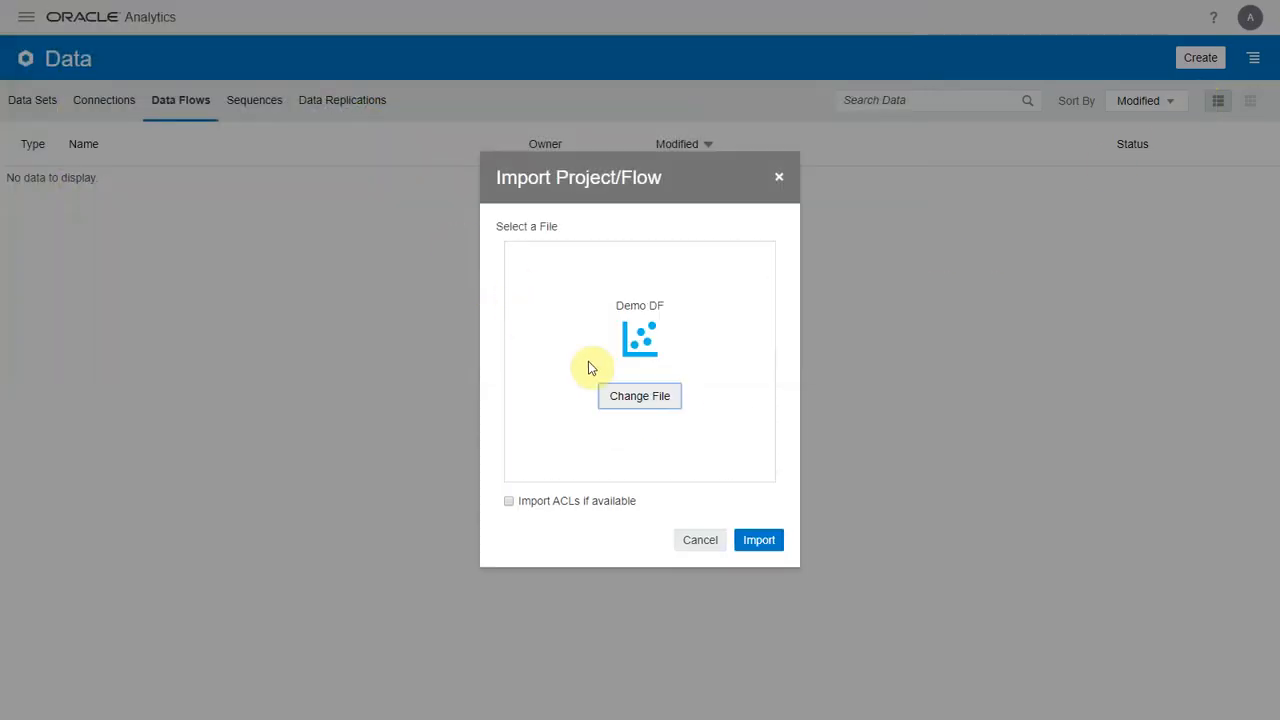
{"action": "left_click", "coordinate": [757, 541]}
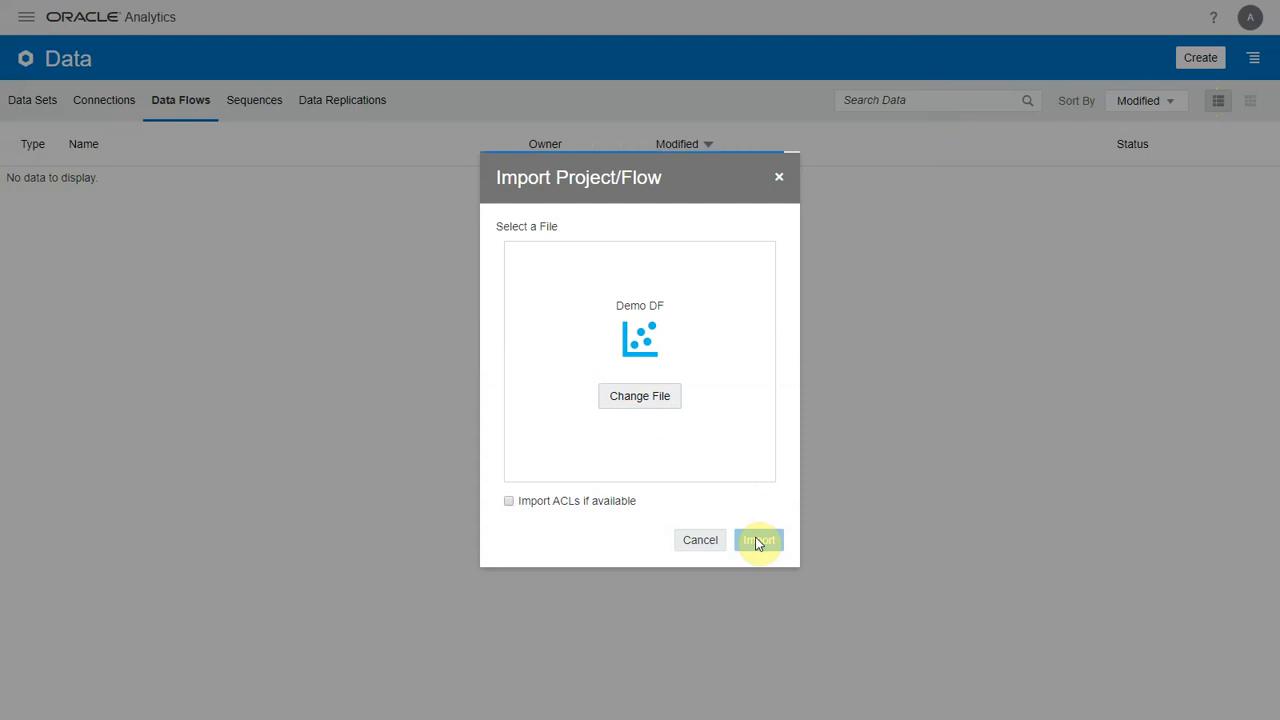
{"action": "left_click", "coordinate": [757, 541]}
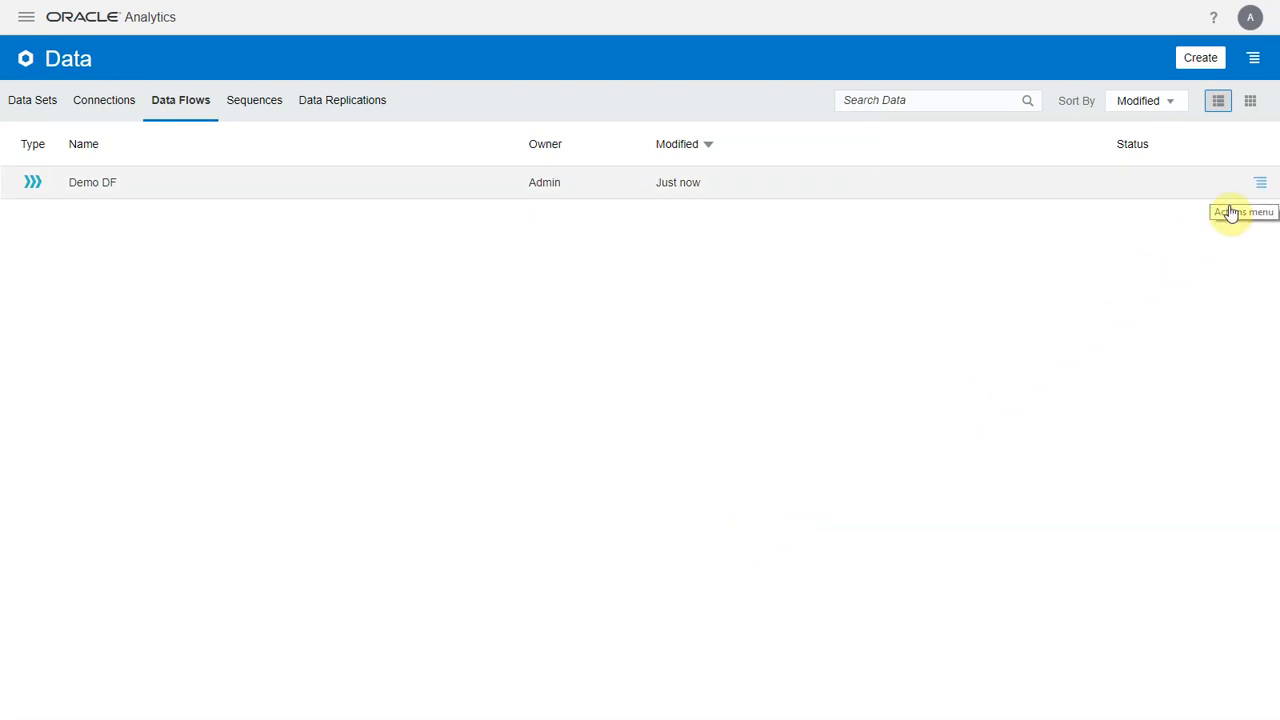
Open the imported Demo DF data flow and check the data preview of its customers and SALES inputs
{"action": "left_click", "coordinate": [1253, 182]}
{"action": "left_click", "coordinate": [1201, 248]}
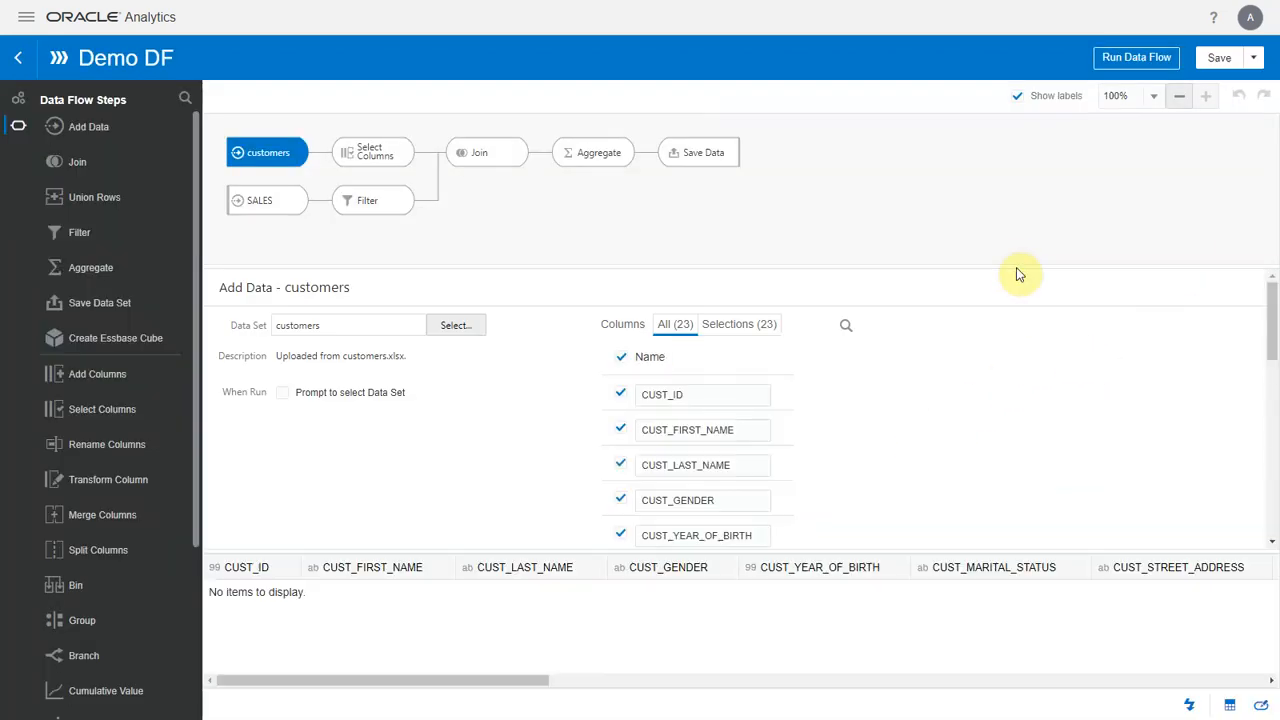
{"action": "left_click", "coordinate": [264, 208]}
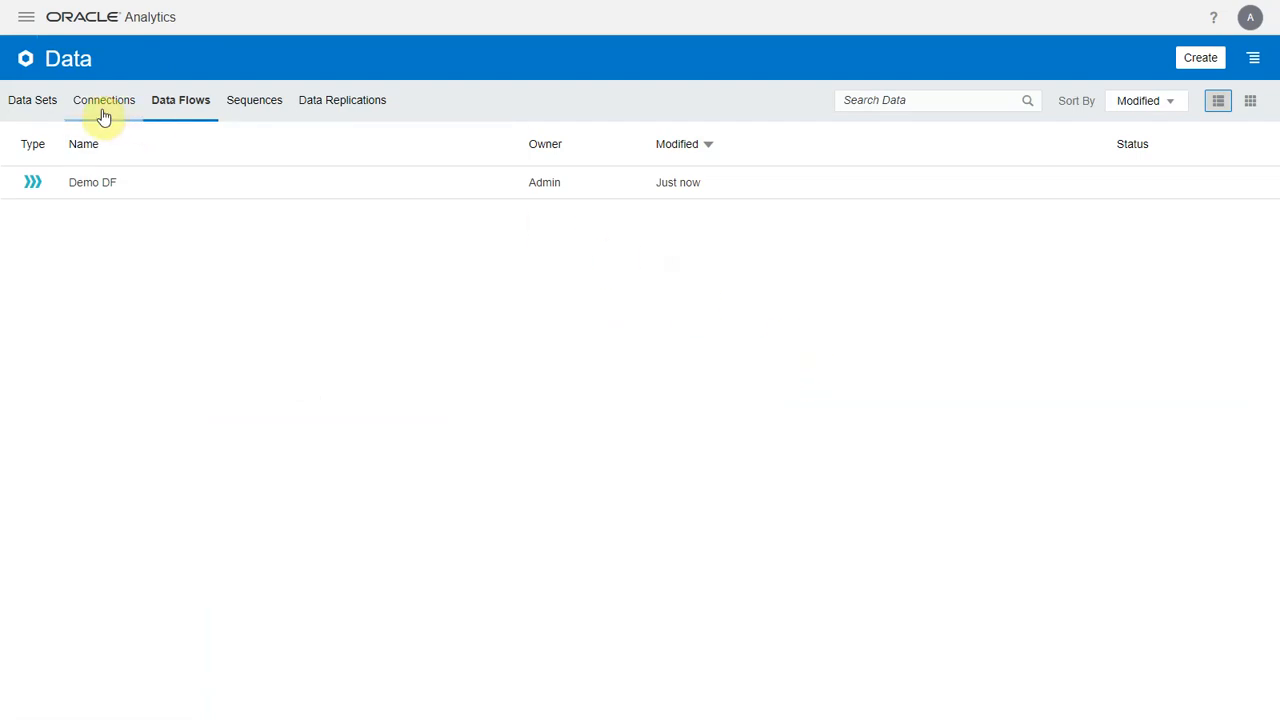
Inspect the general properties of the imported customers data set, including its file size
{"action": "left_click", "coordinate": [40, 108]}
{"action": "left_click", "coordinate": [1262, 257]}
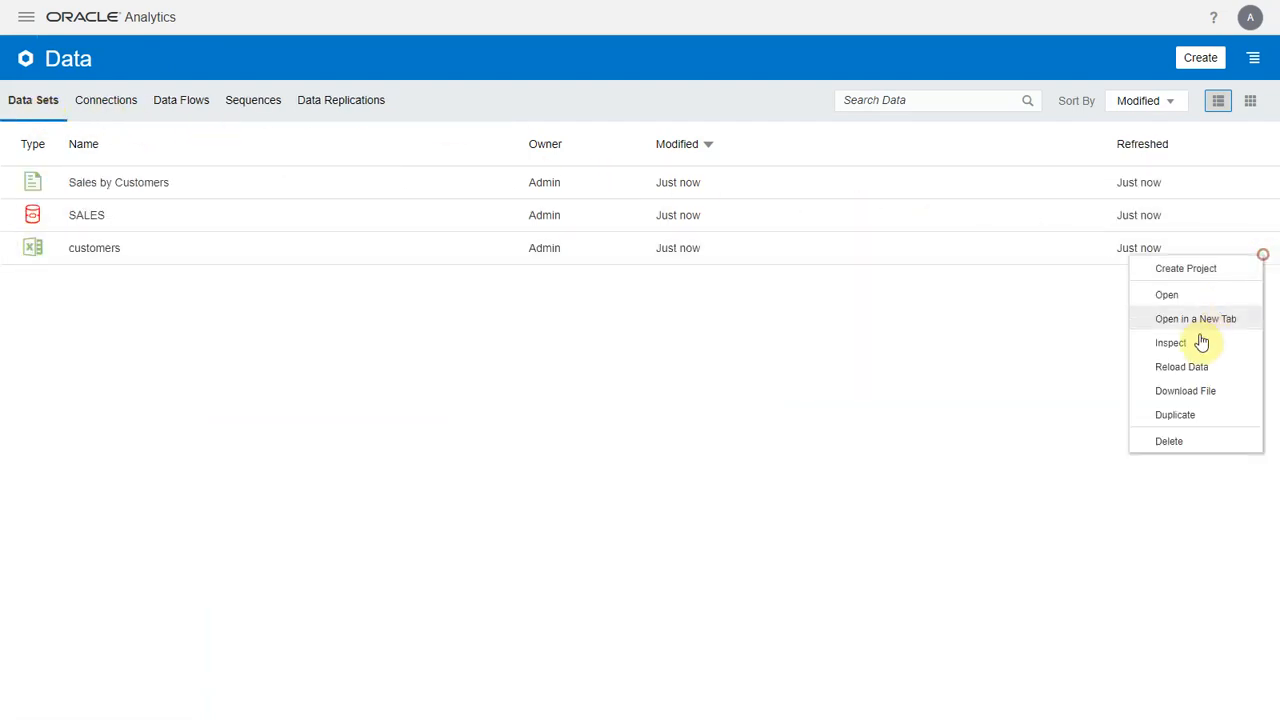
{"action": "left_click", "coordinate": [1197, 343]}
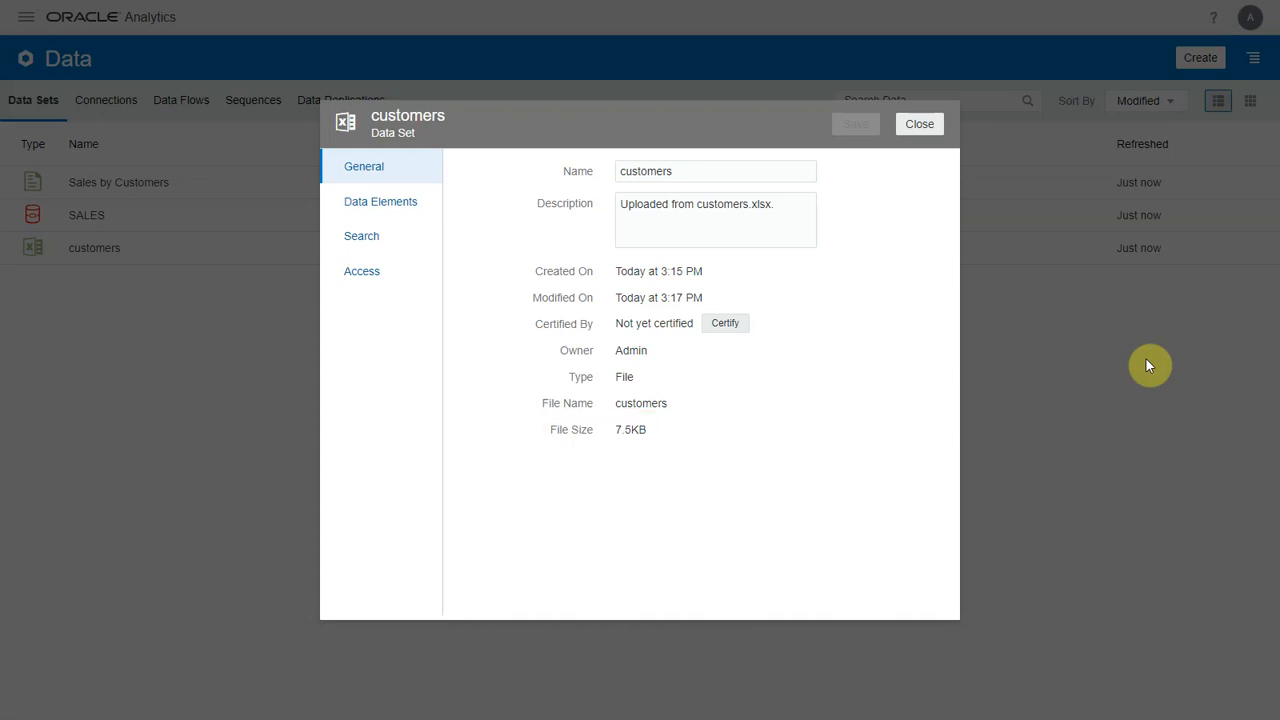
{"action": "left_click", "coordinate": [920, 125]}
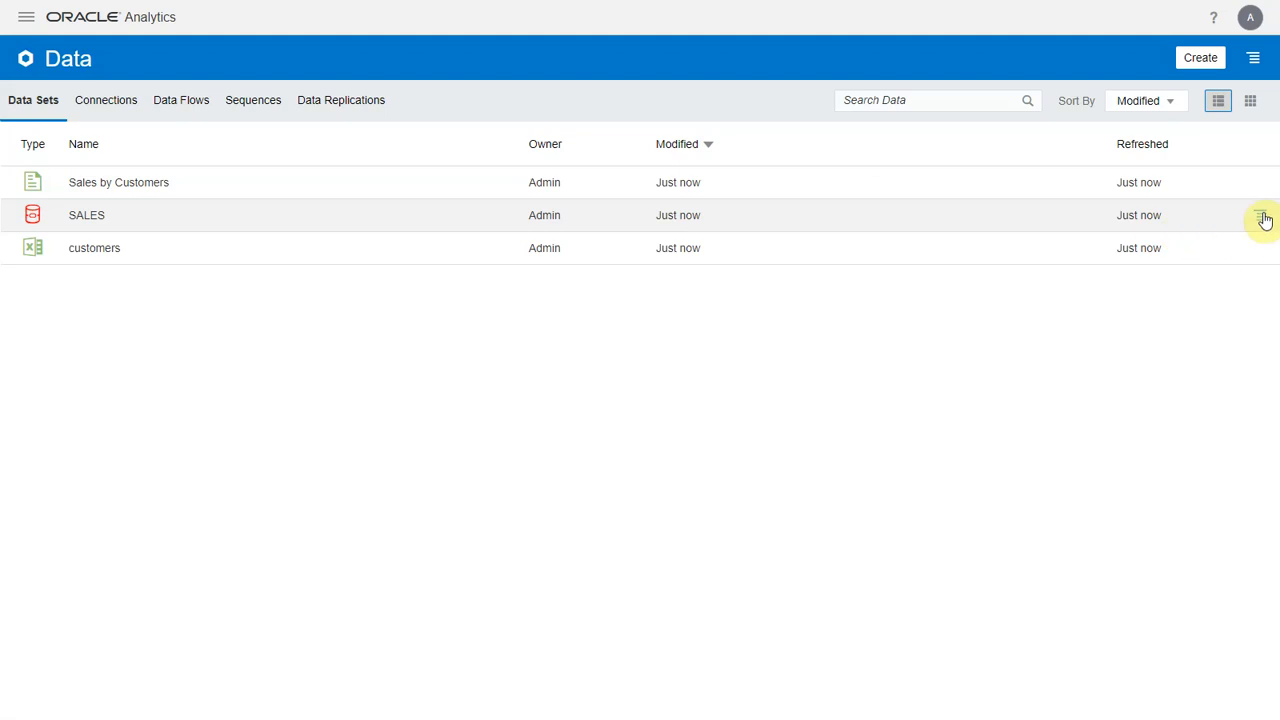
Create a project from the SALES data set, entering the Oracle DB username and password, and place its data on the canvas
{"action": "left_click", "coordinate": [1263, 219]}
{"action": "left_click", "coordinate": [1217, 228]}
{"action": "left_click", "coordinate": [620, 394]}
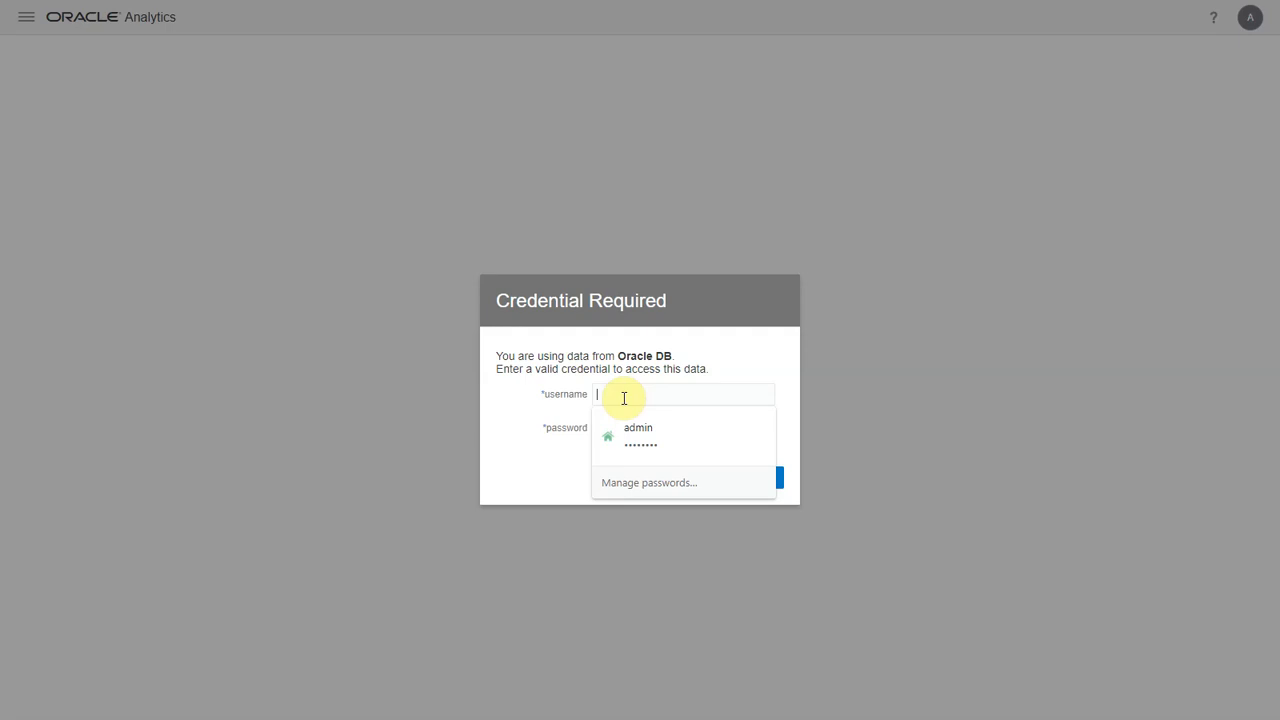
{"action": "type", "text": "sh"}
{"action": "key", "text": "Tab"}
{"action": "type", "text": "••••••••"}
{"action": "left_click", "coordinate": [764, 473]}
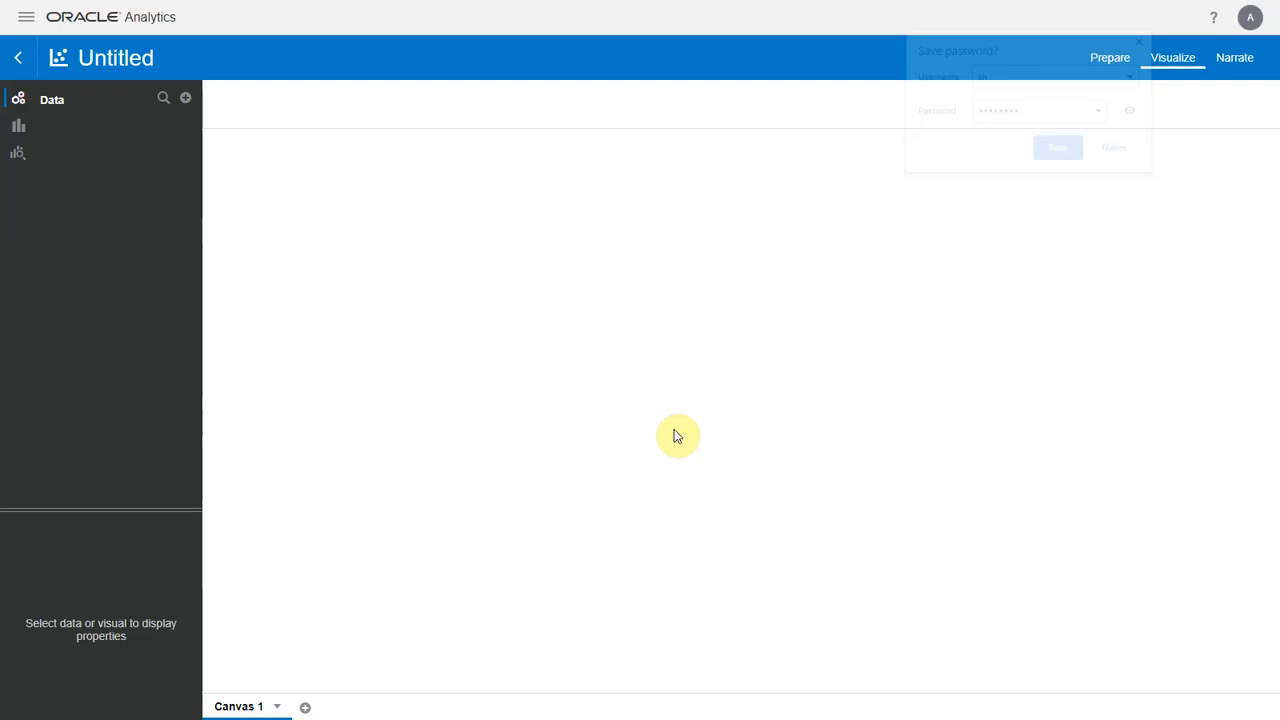
{"action": "left_click_drag", "start_coordinate": [130, 163], "coordinate": [497, 433]}
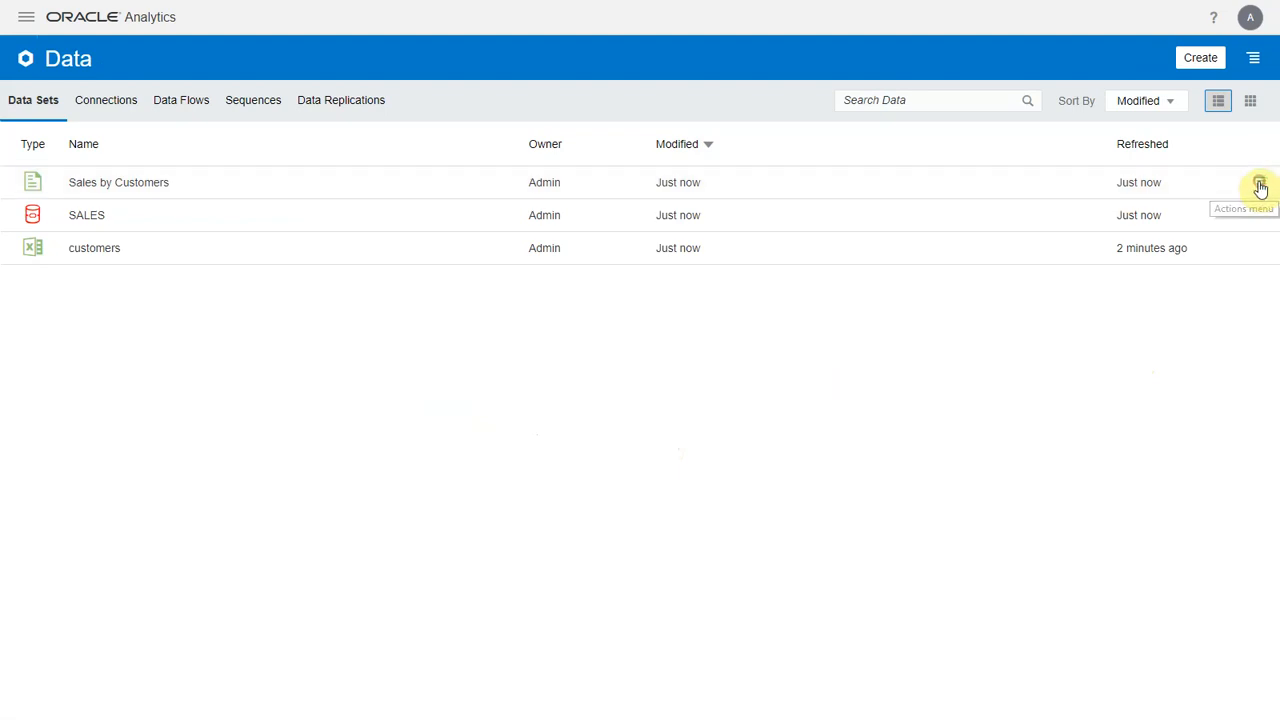
Inspect the properties of the Sales by Customers data set
{"action": "left_click", "coordinate": [1260, 187]}
{"action": "left_click", "coordinate": [1188, 272]}
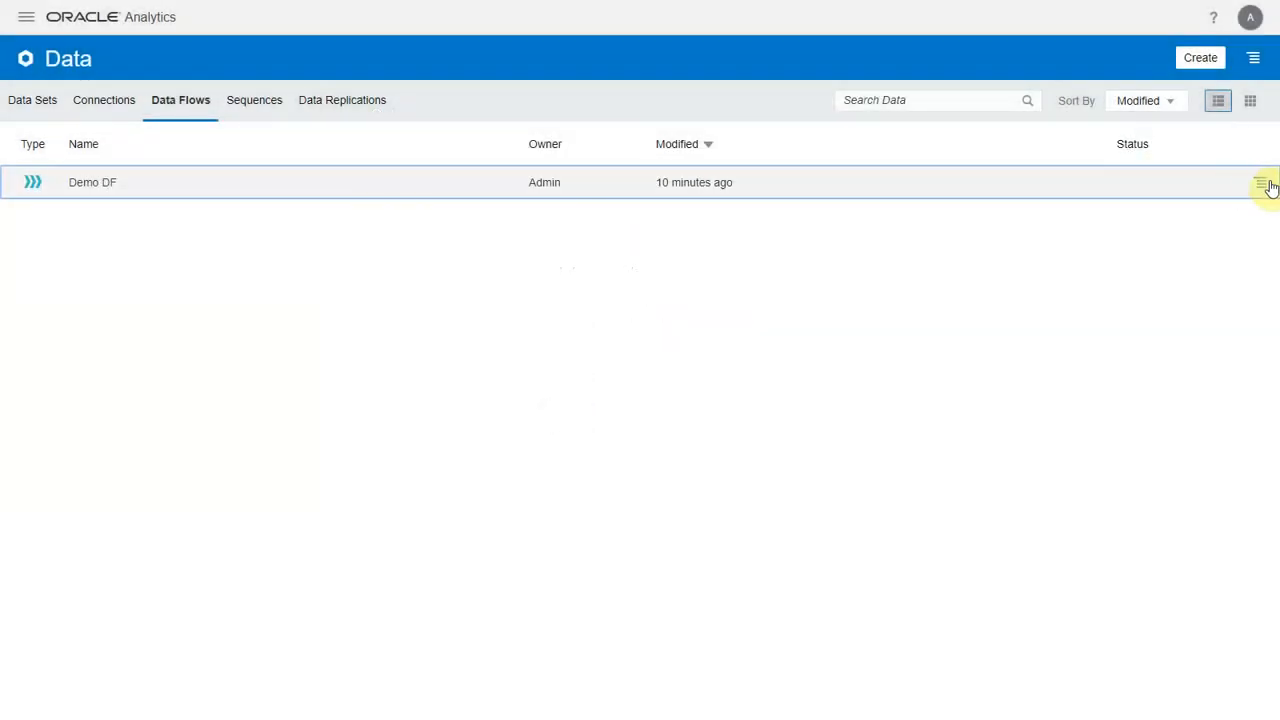
Export Demo DF with data and connection credentials, entering and confirming a package password, and save it as Demo DF (1).dva in Dataflows
{"action": "left_click", "coordinate": [1262, 182]}
{"action": "left_click", "coordinate": [1164, 322]}
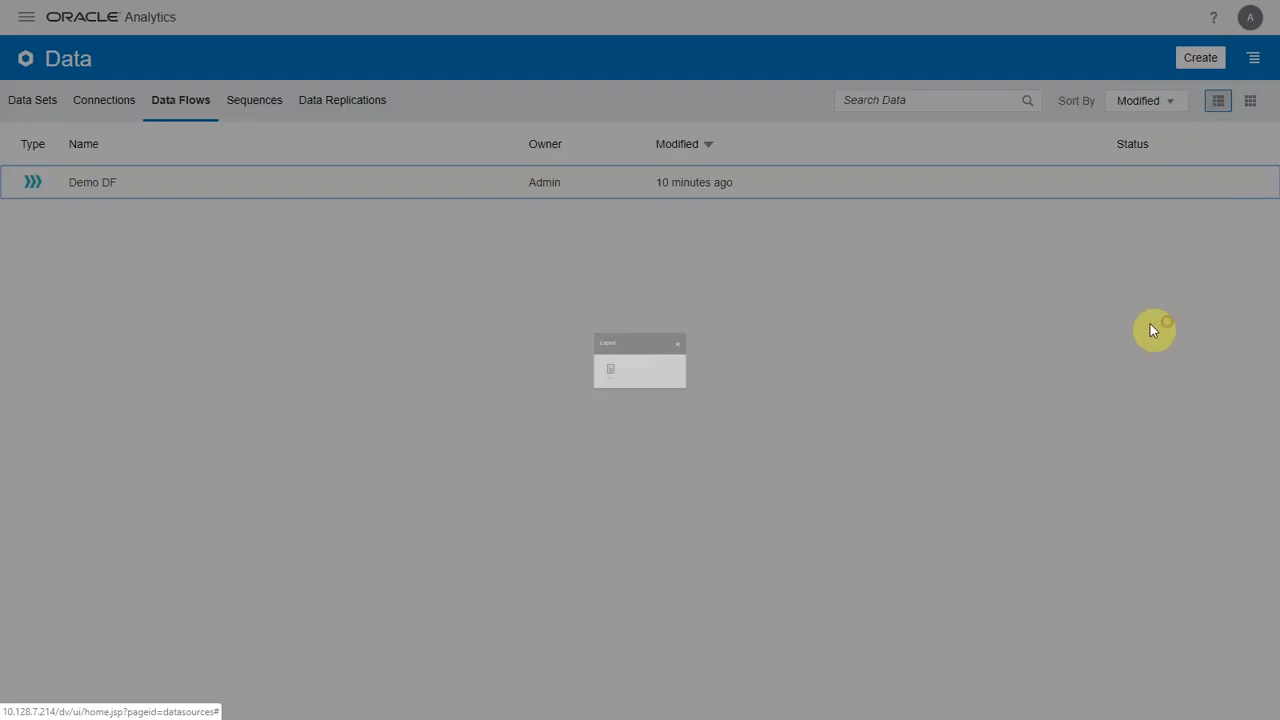
{"action": "left_click", "coordinate": [582, 380]}
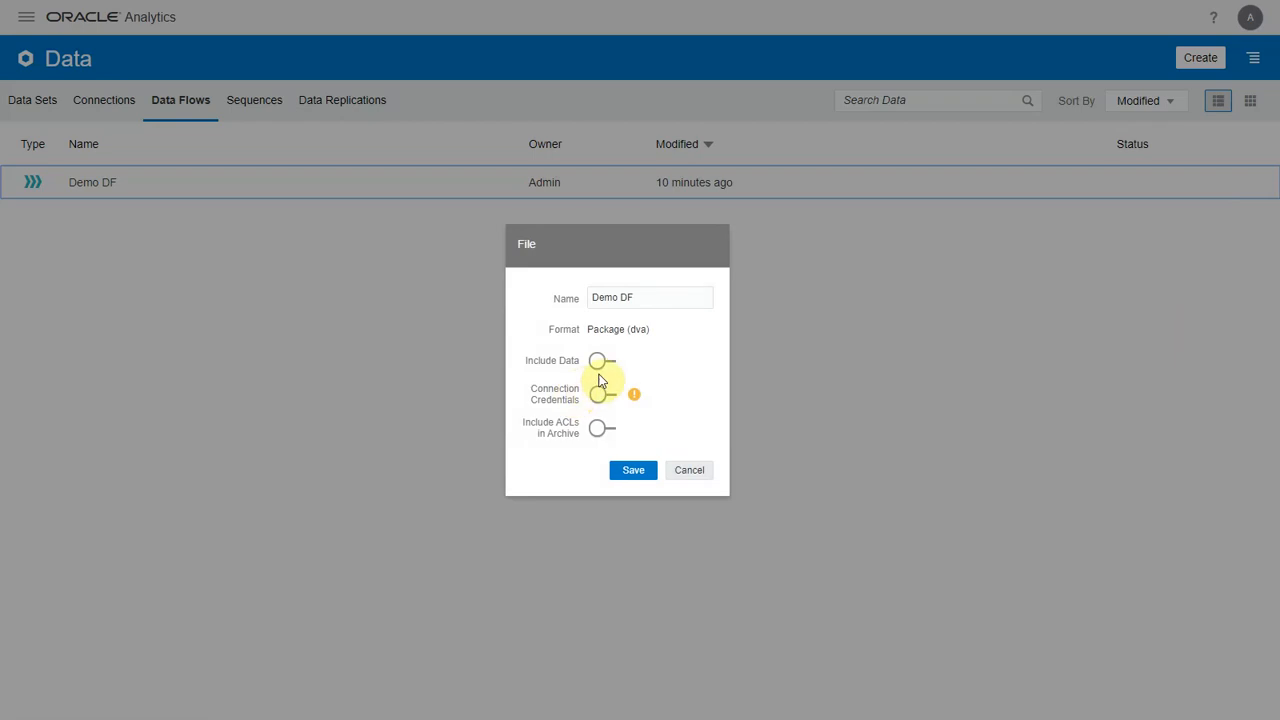
{"action": "left_click", "coordinate": [604, 362]}
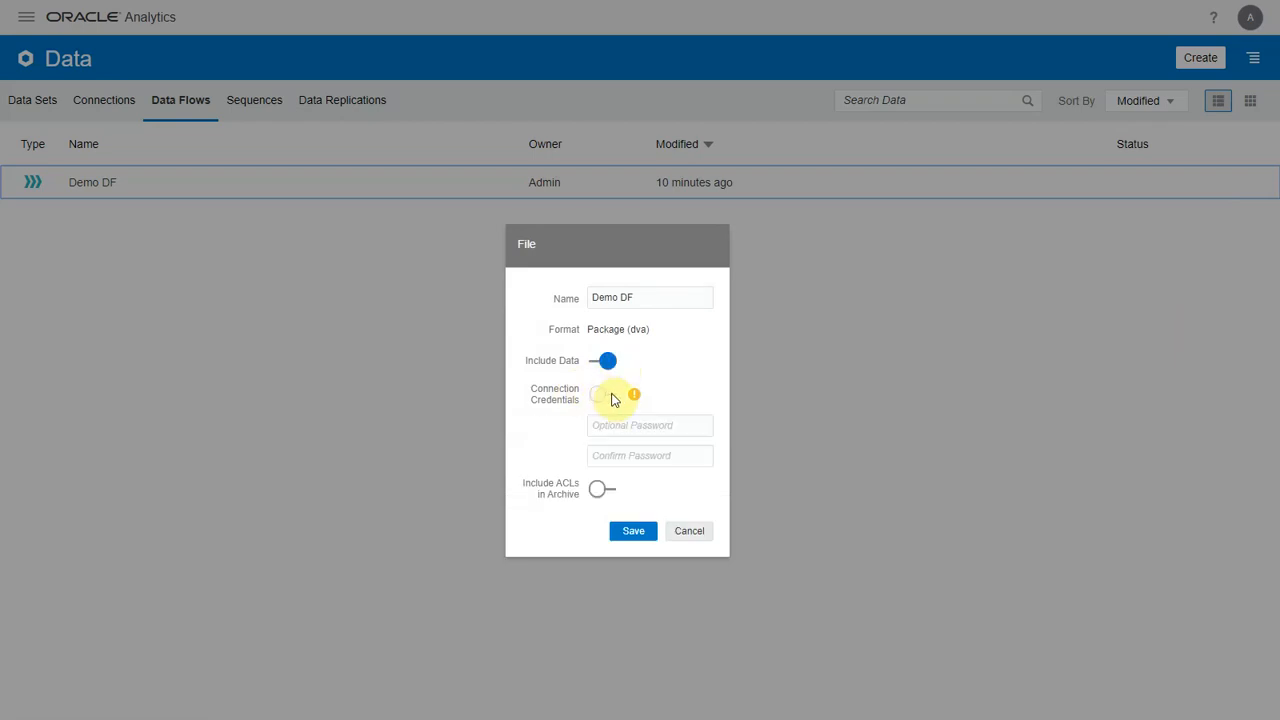
{"action": "left_click", "coordinate": [611, 396]}
{"action": "type", "text": "••••••••"}
{"action": "key", "text": "Tab"}
{"action": "type", "text": "••••••••"}
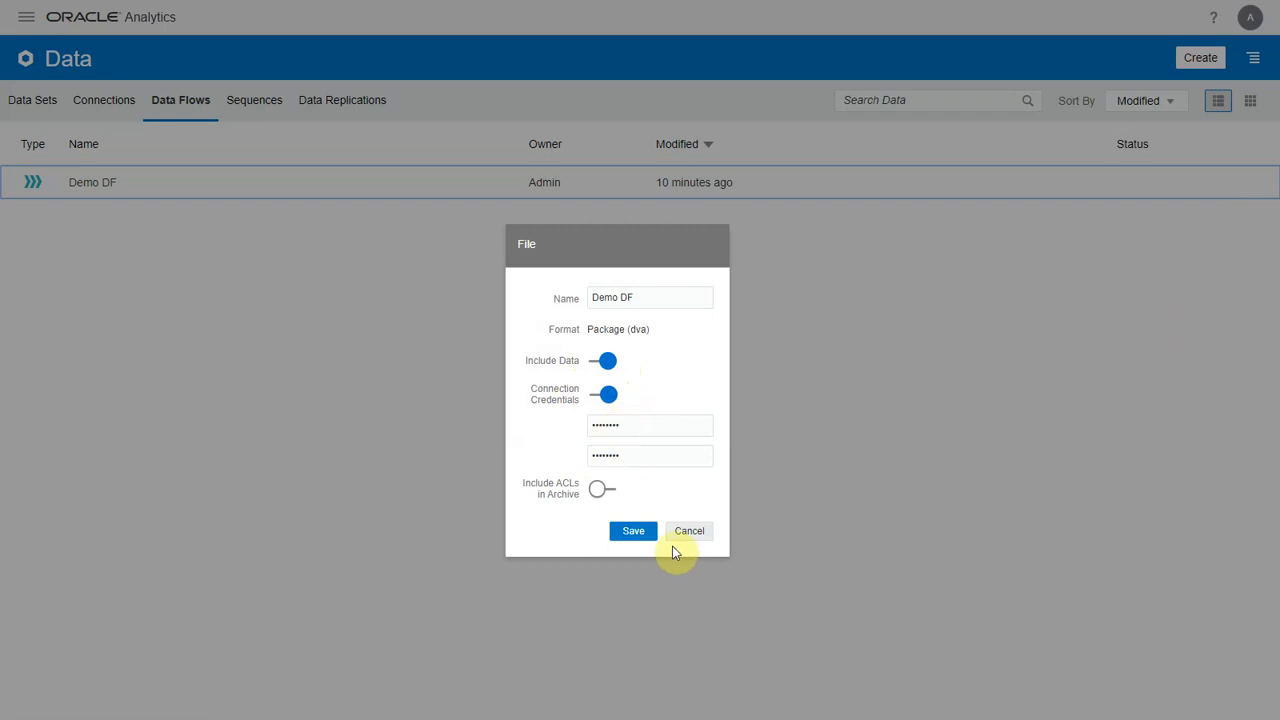
{"action": "left_click", "coordinate": [633, 533]}
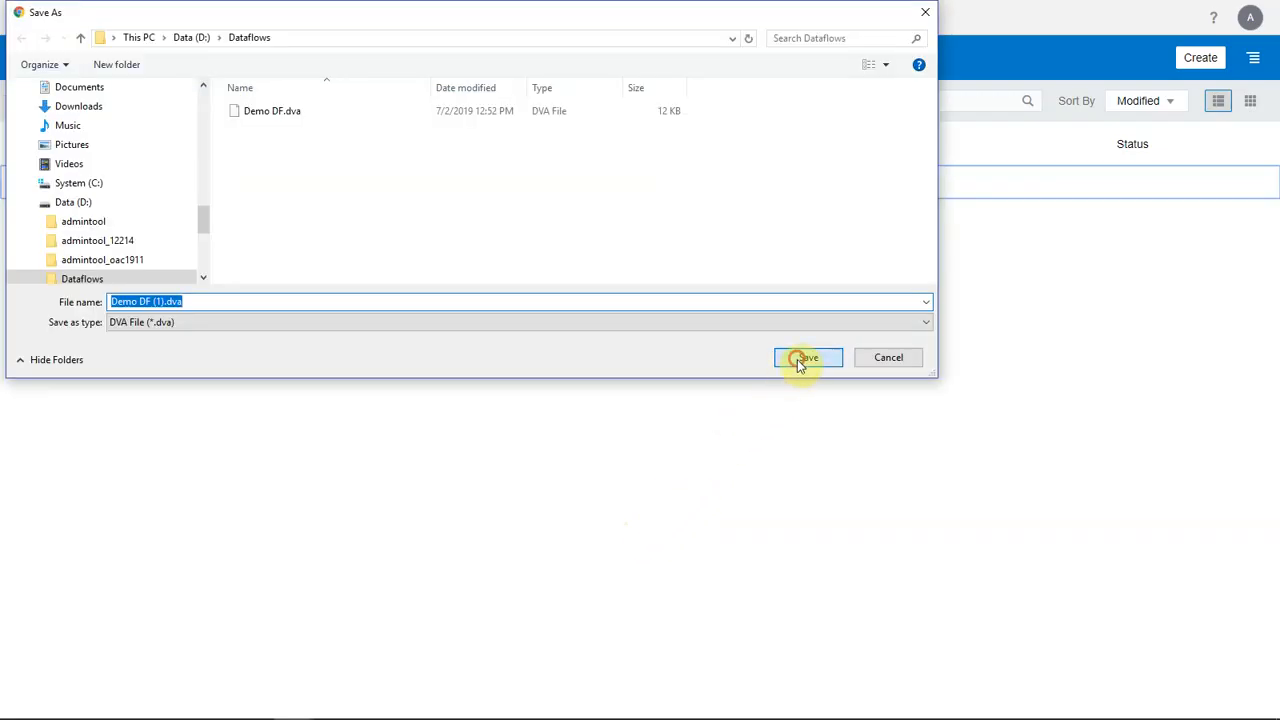
{"action": "left_click", "coordinate": [799, 362]}
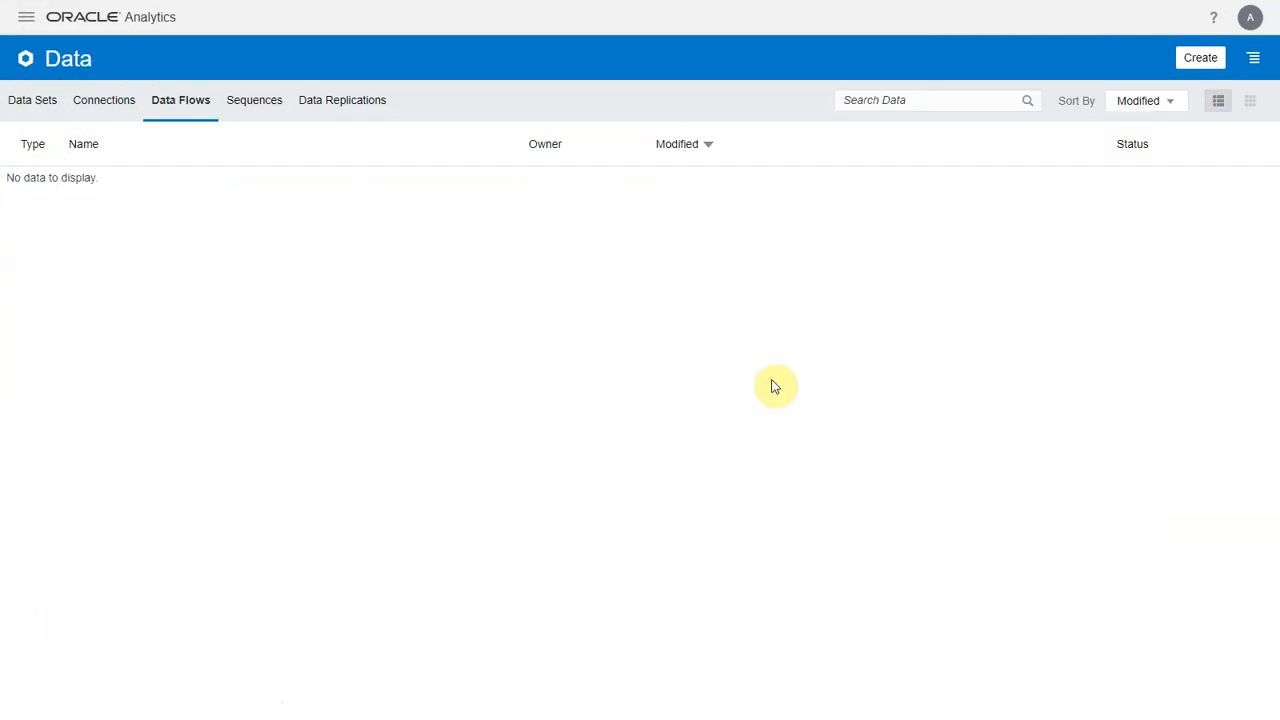
Check the data sets and connections lists for existing content before importing
{"action": "left_click", "coordinate": [30, 104]}
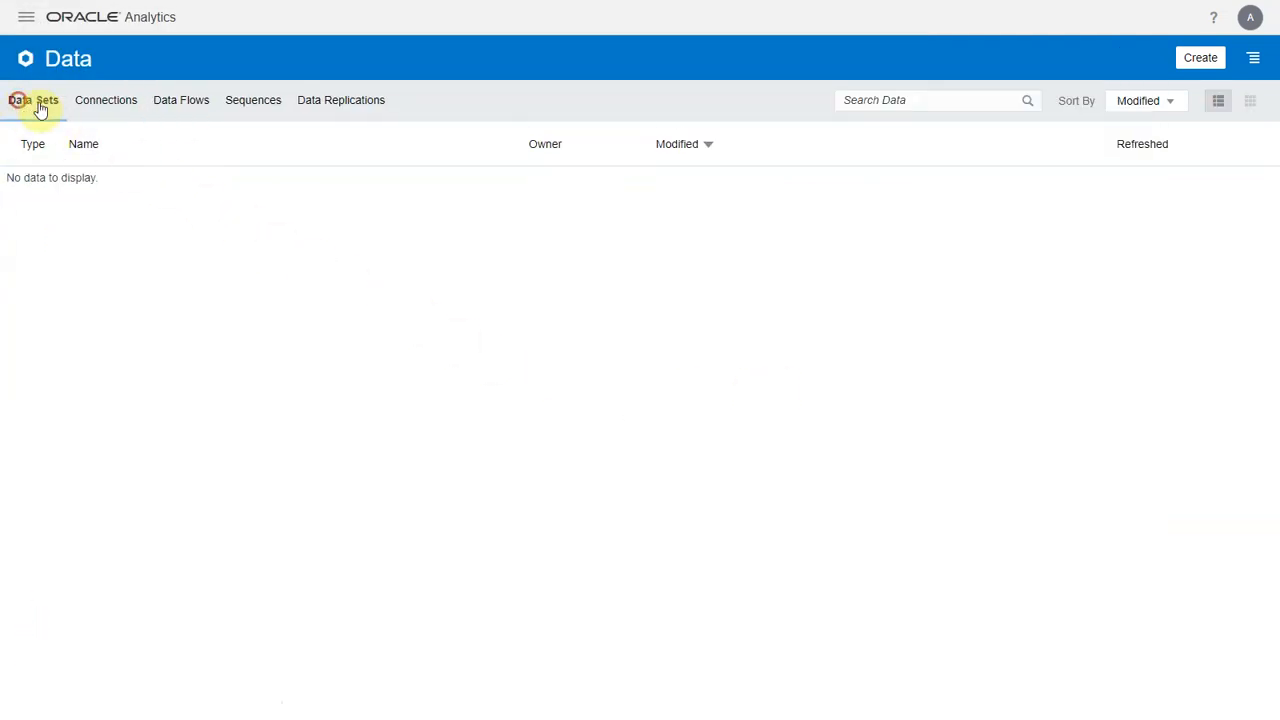
{"action": "left_click", "coordinate": [112, 115]}
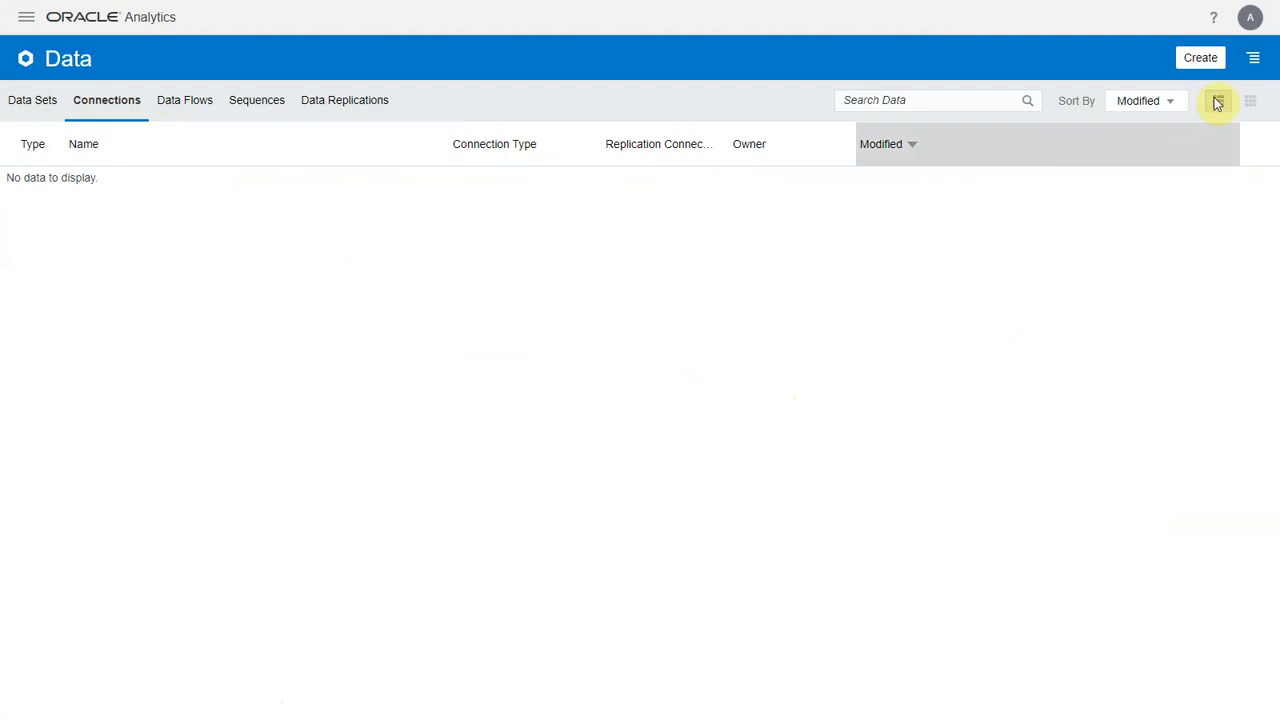
Import the Demo DF (1).dva package from the Dataflows folder, entering the package password to decrypt its data and connection credentials
{"action": "left_click", "coordinate": [1254, 62]}
{"action": "left_click", "coordinate": [1190, 86]}
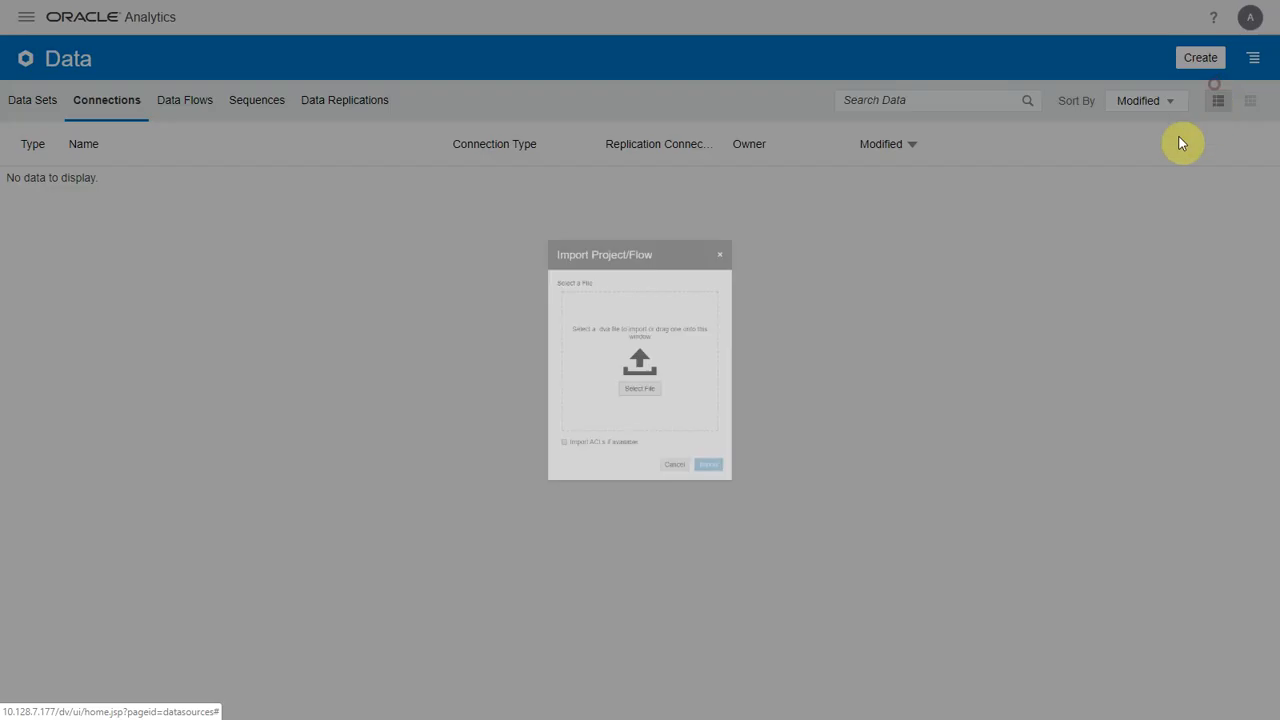
{"action": "left_click", "coordinate": [634, 407]}
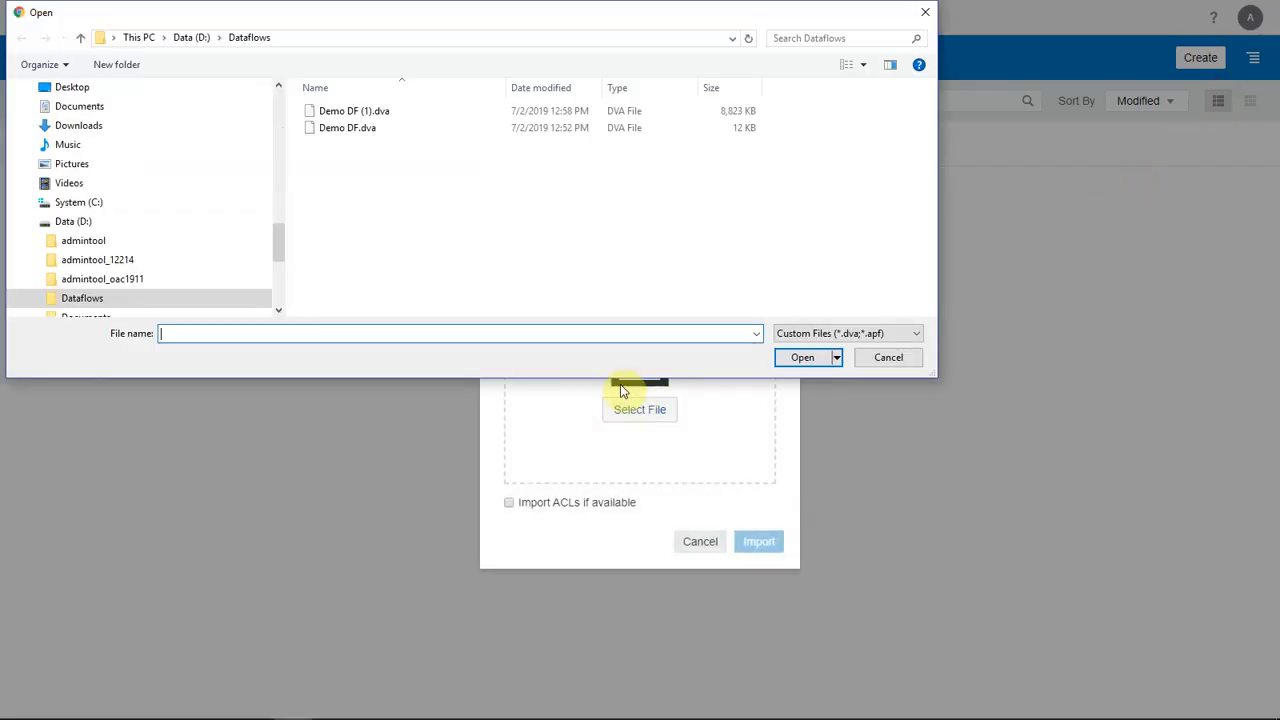
{"action": "double_click", "coordinate": [370, 116]}
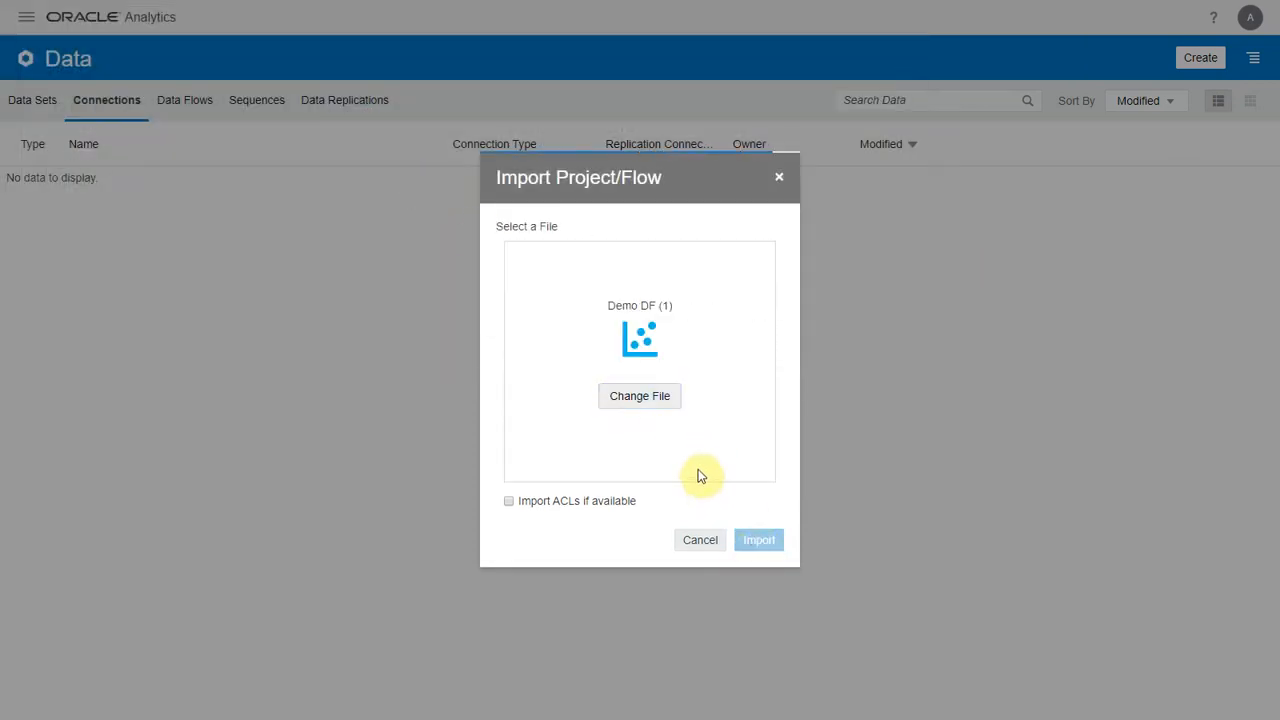
{"action": "left_click", "coordinate": [588, 287]}
{"action": "type", "text": "••••••••"}
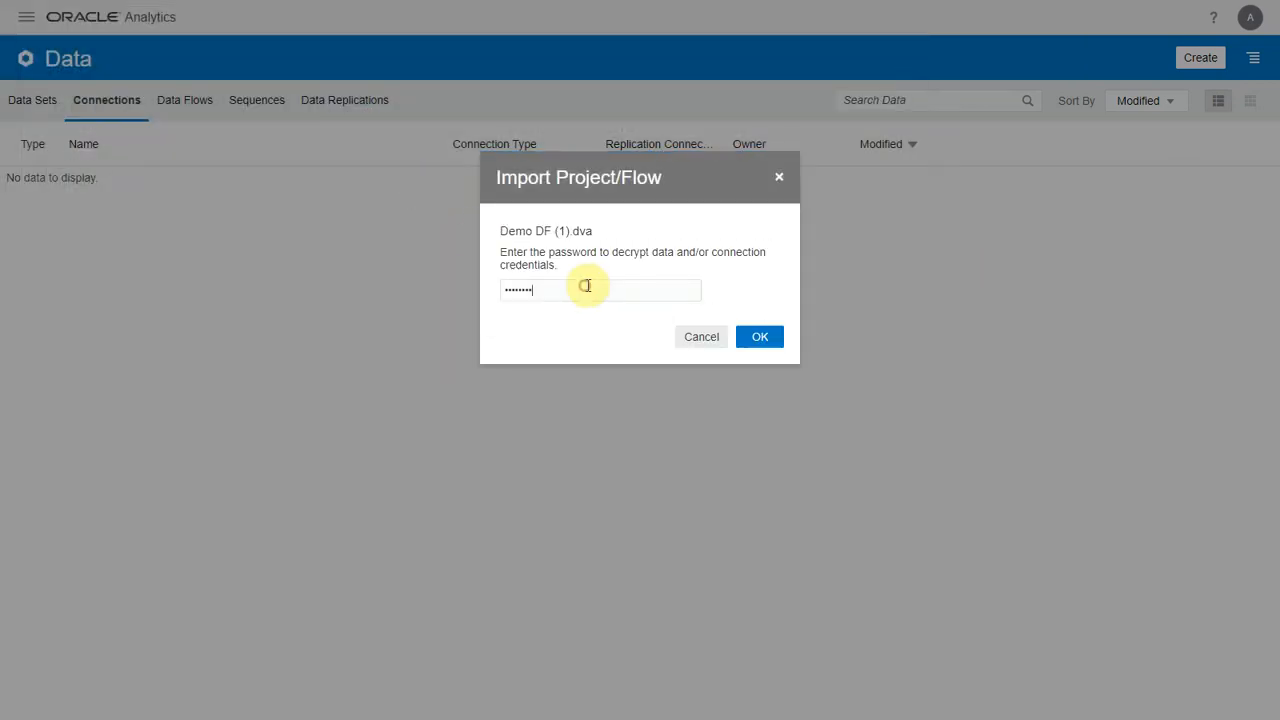
{"action": "left_click", "coordinate": [759, 338]}
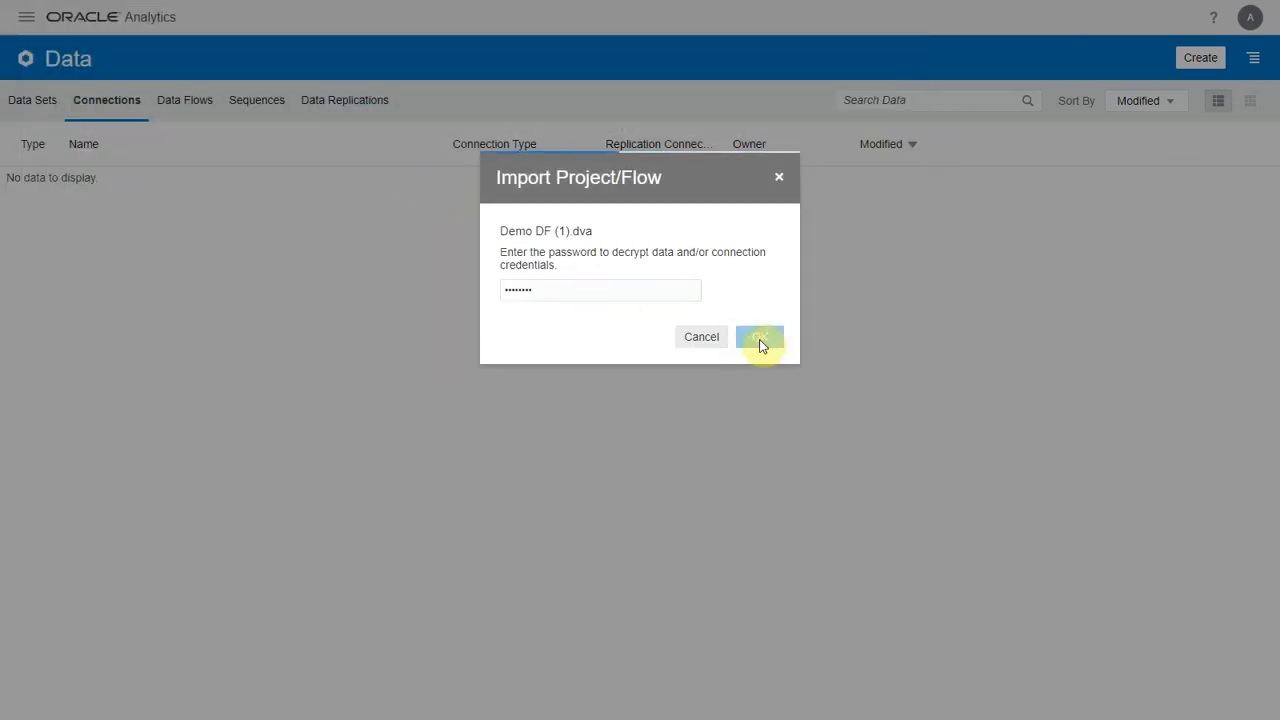
{"action": "left_click", "coordinate": [752, 339]}
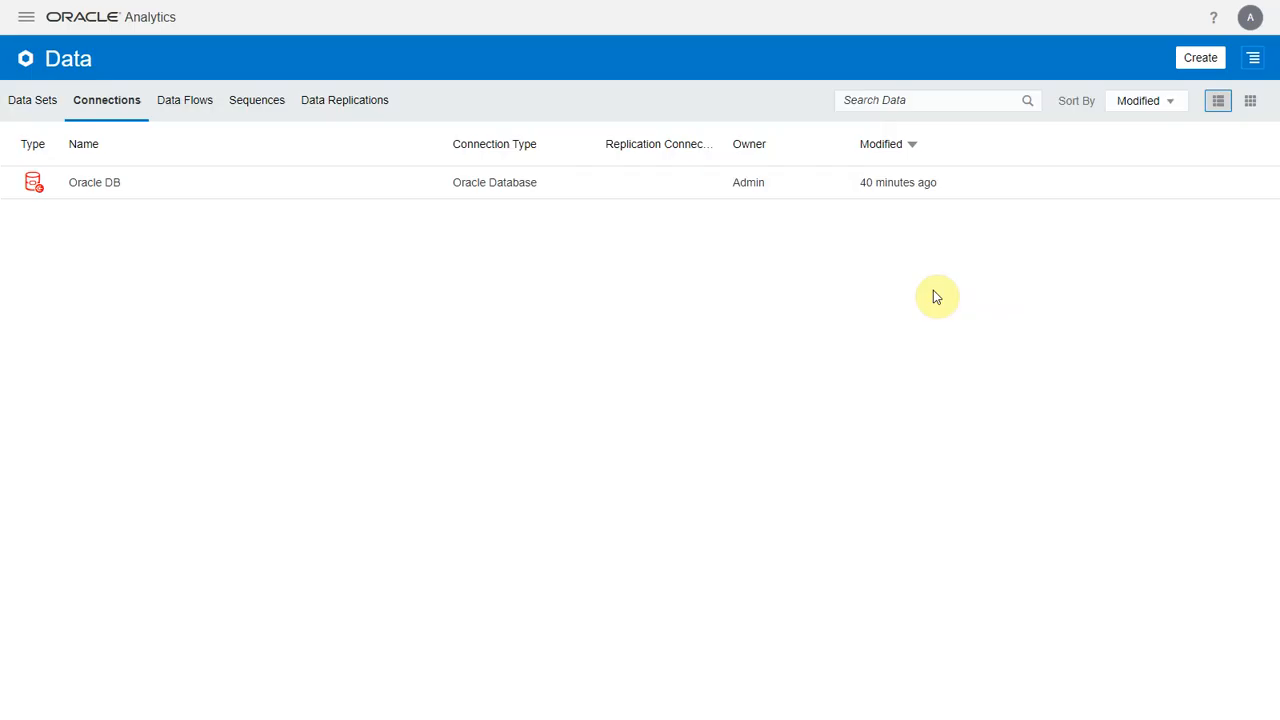
Check the imported data sets and inspect the properties of the customers data set
{"action": "left_click", "coordinate": [22, 100]}
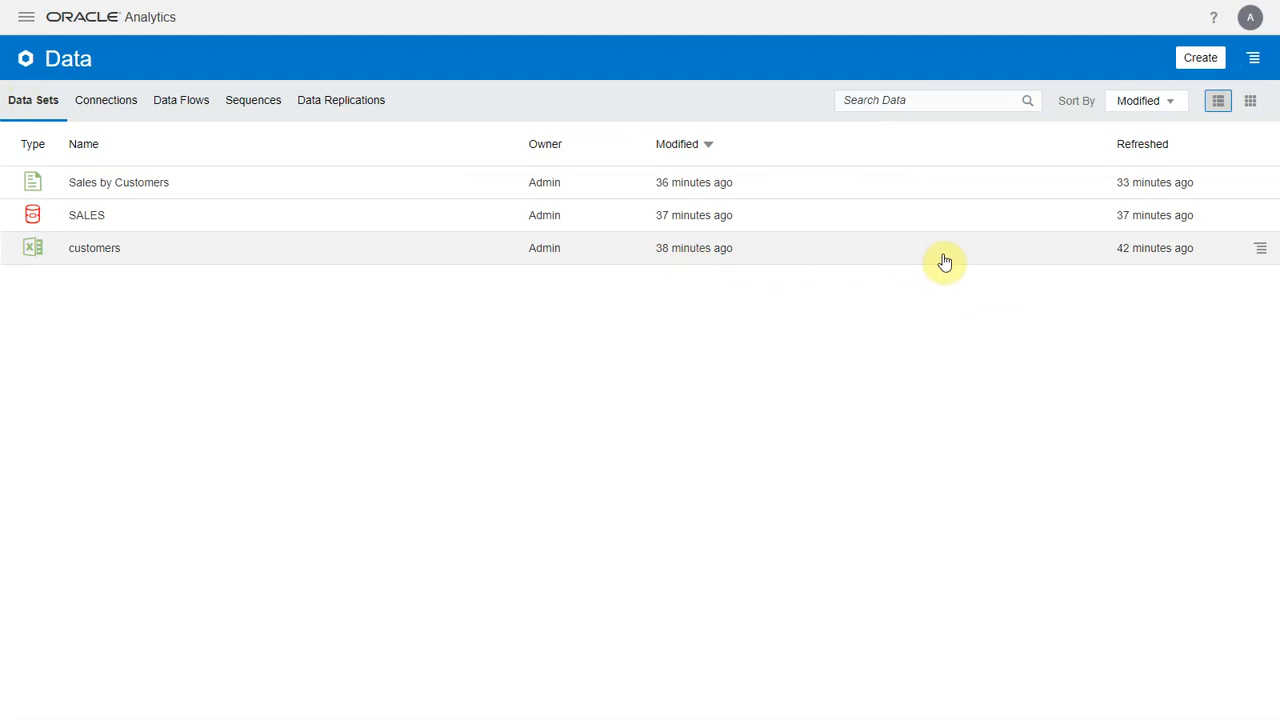
{"action": "left_click", "coordinate": [1262, 249]}
{"action": "left_click", "coordinate": [1186, 336]}
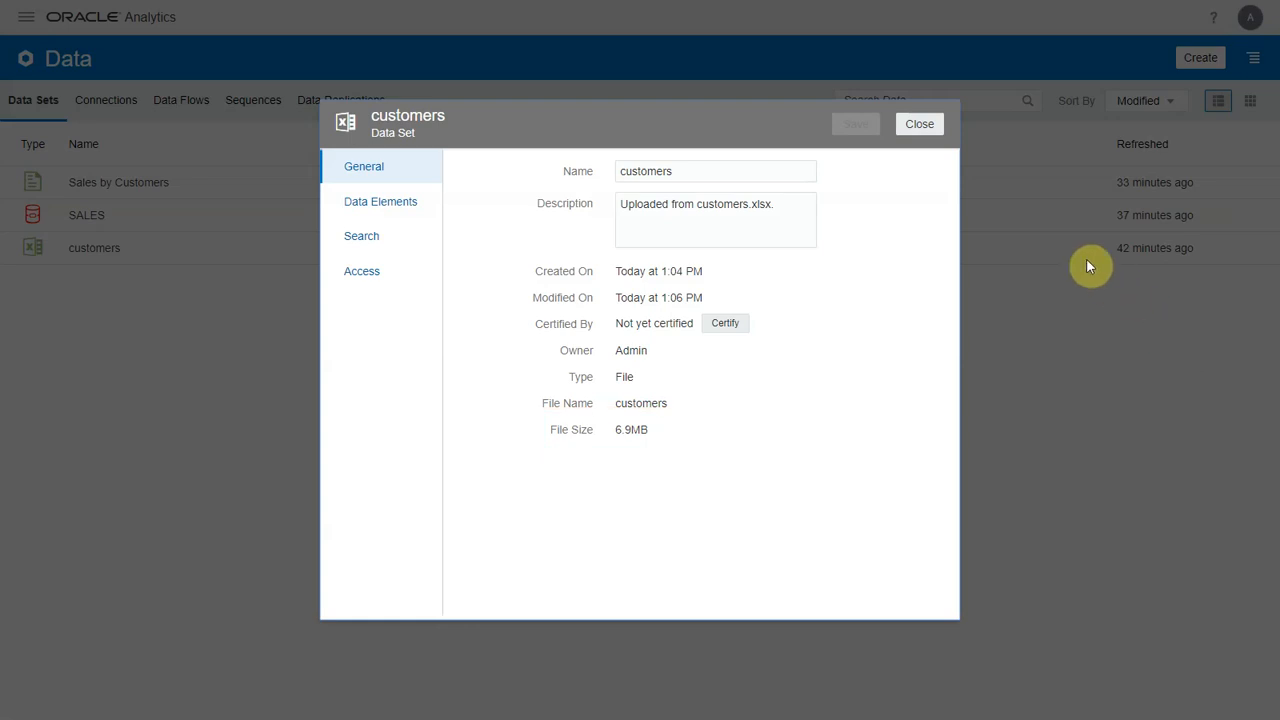
{"action": "left_click", "coordinate": [929, 130]}
Inspect the imported Oracle DB connection's settings, including its username and password fields
{"action": "left_click", "coordinate": [108, 101]}
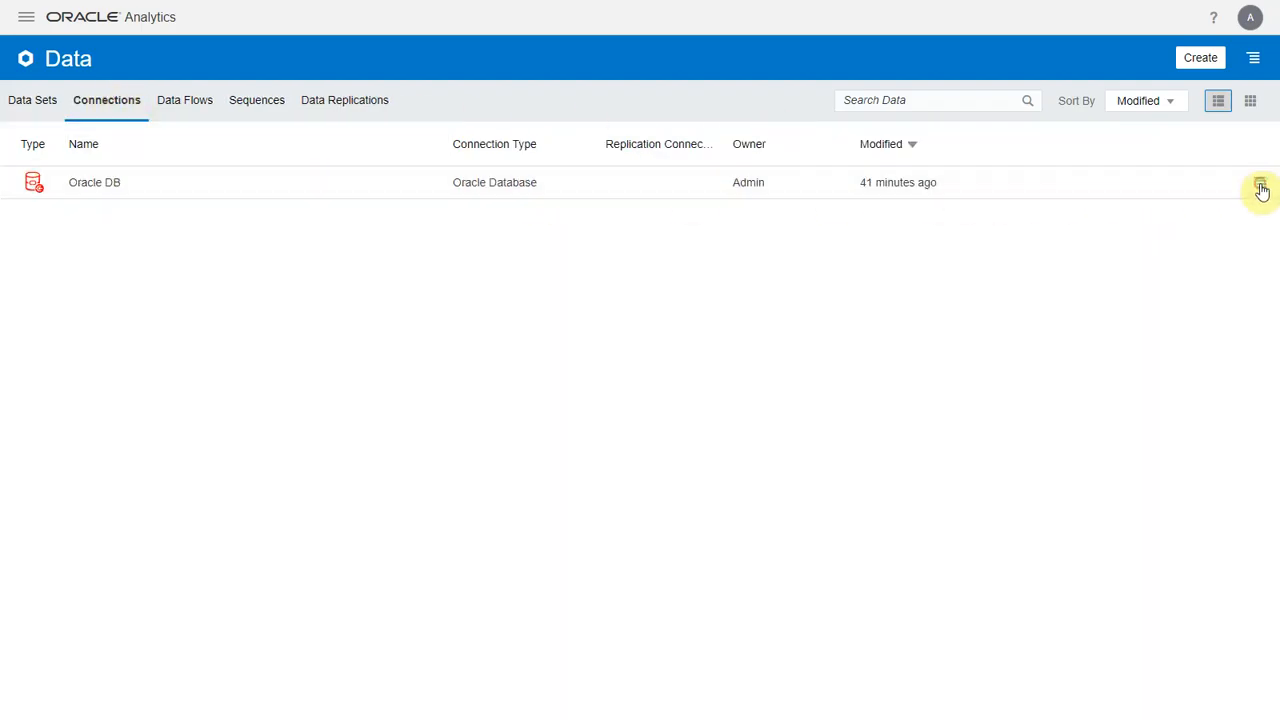
{"action": "left_click", "coordinate": [1260, 188]}
{"action": "left_click", "coordinate": [1212, 196]}
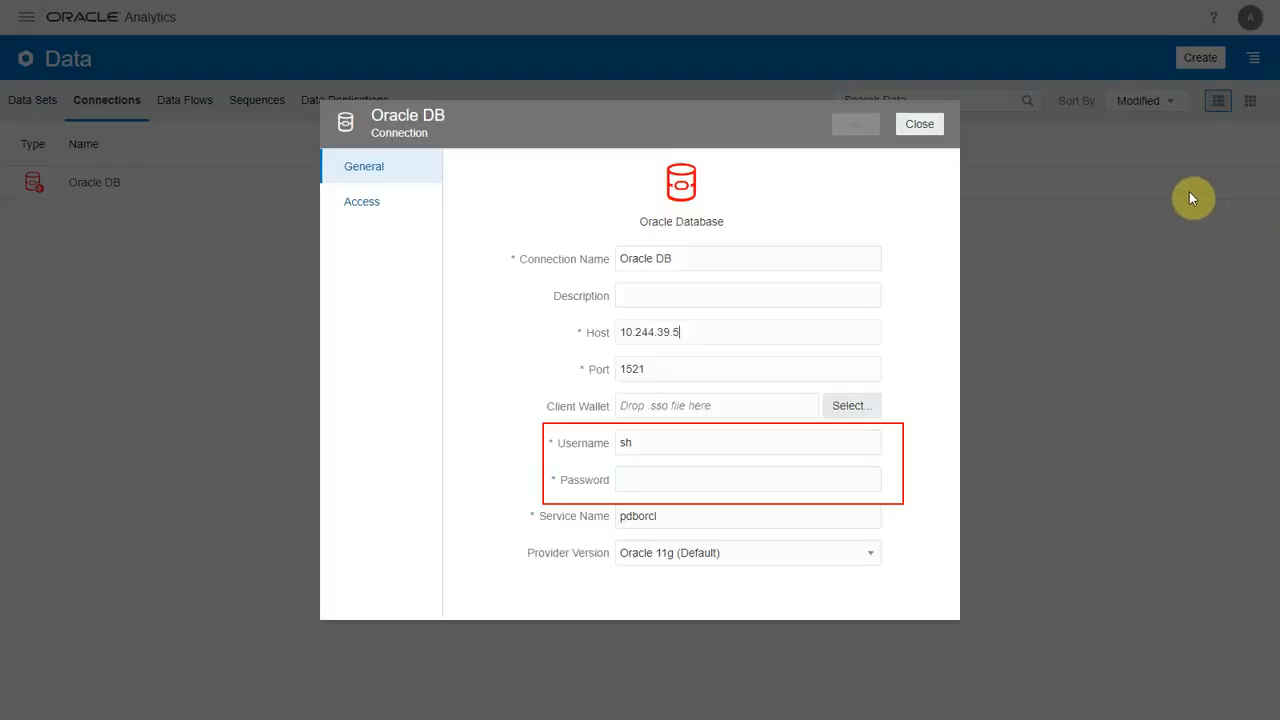
{"action": "left_click", "coordinate": [925, 124]}
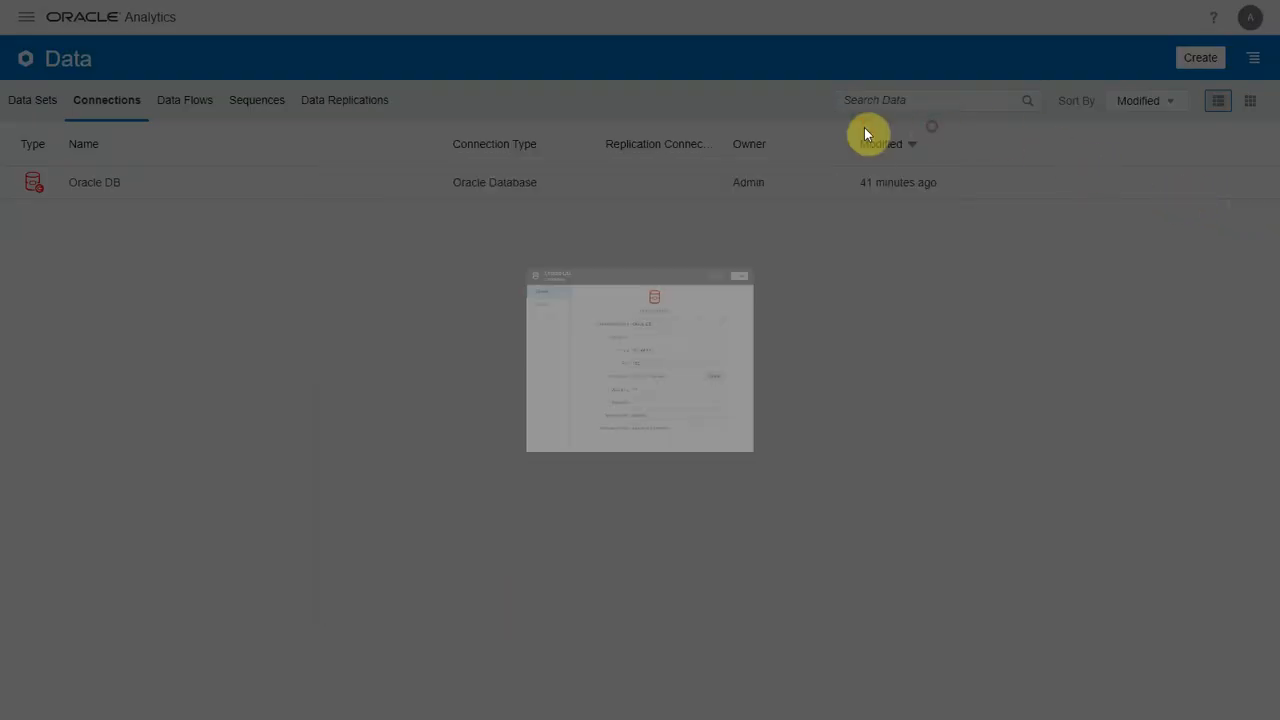
Run the imported Demo DF data flow
{"action": "left_click", "coordinate": [200, 110]}
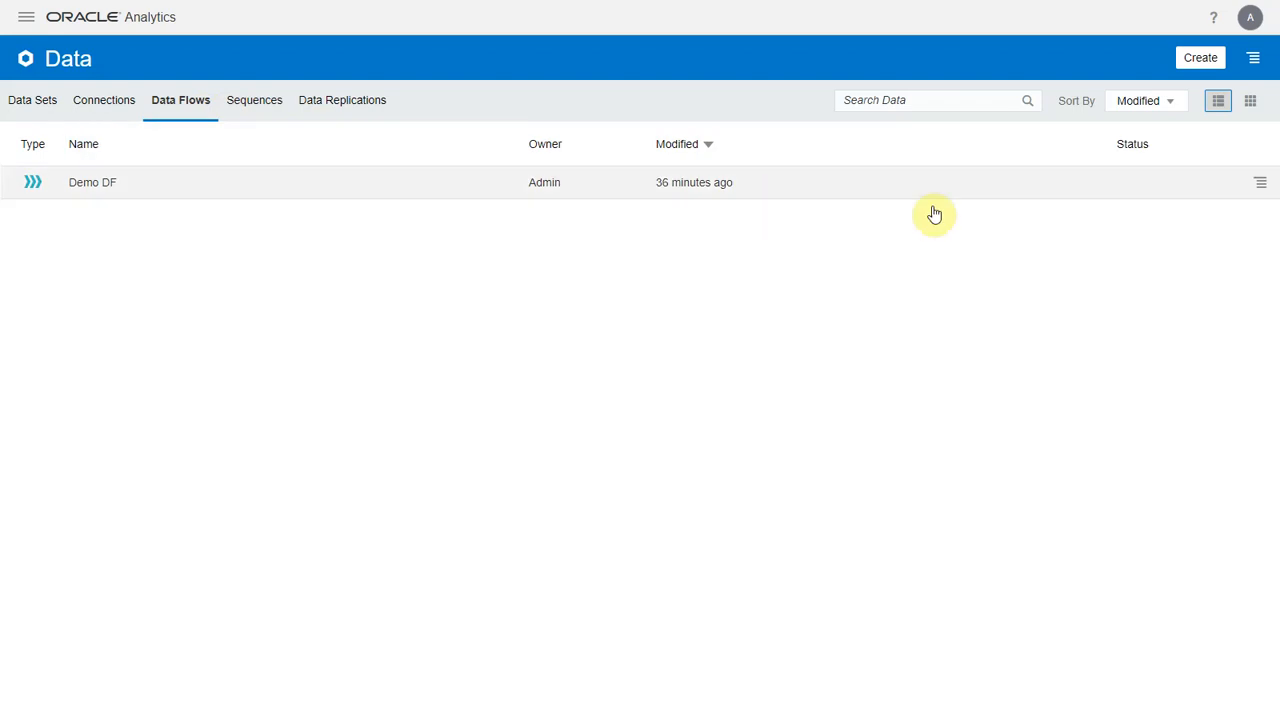
{"action": "left_click", "coordinate": [1262, 188]}
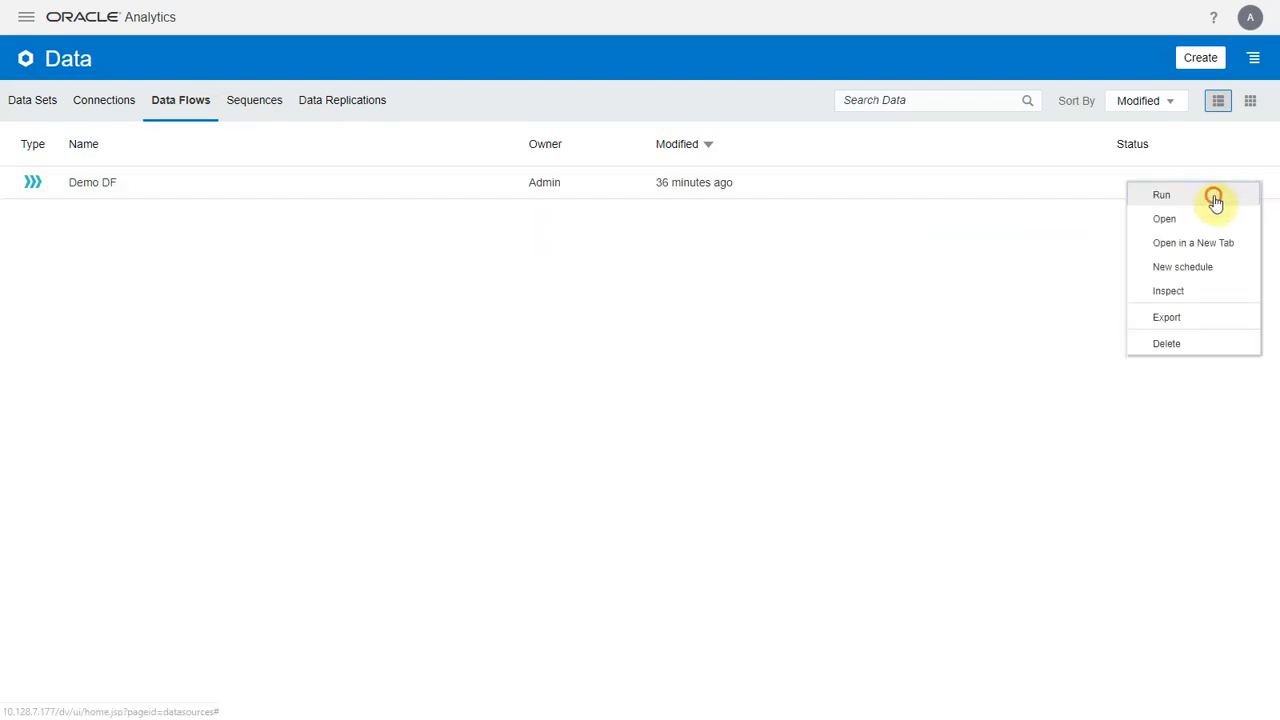
{"action": "left_click", "coordinate": [1212, 202]}
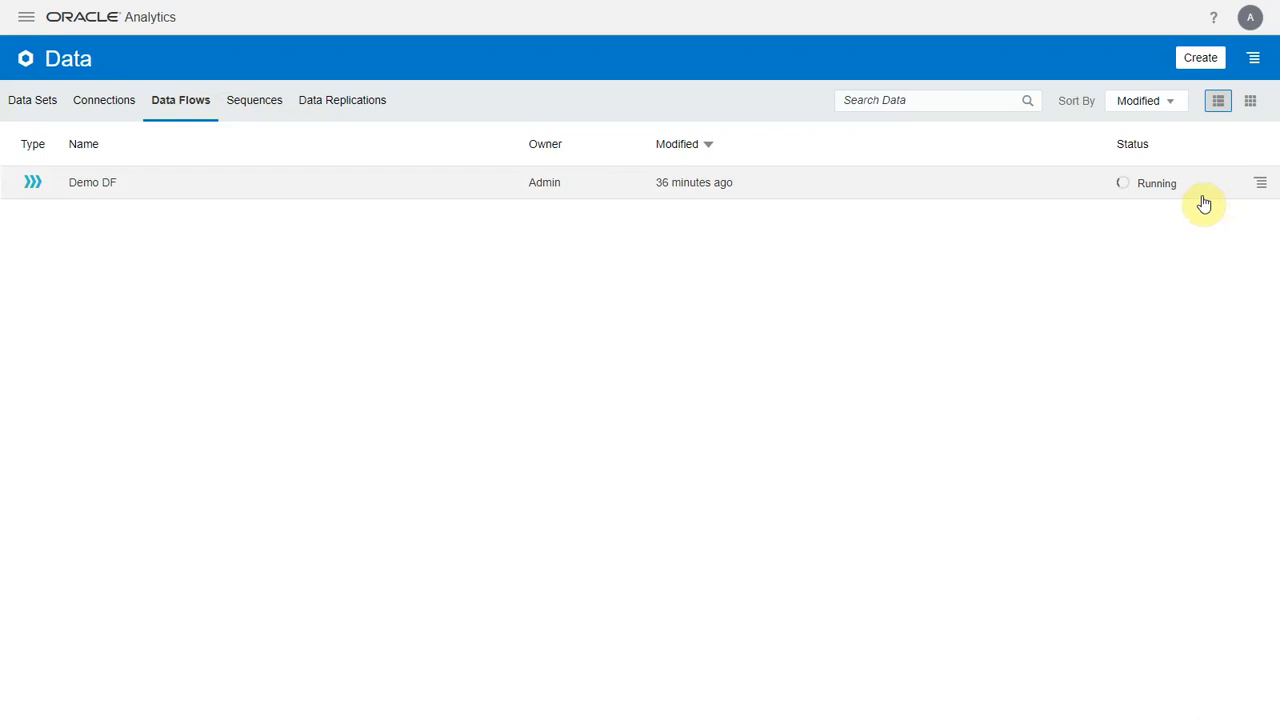
Begin a file export of Demo Sequence and bring up its package options
{"action": "left_click", "coordinate": [272, 103]}
{"action": "left_click", "coordinate": [1260, 186]}
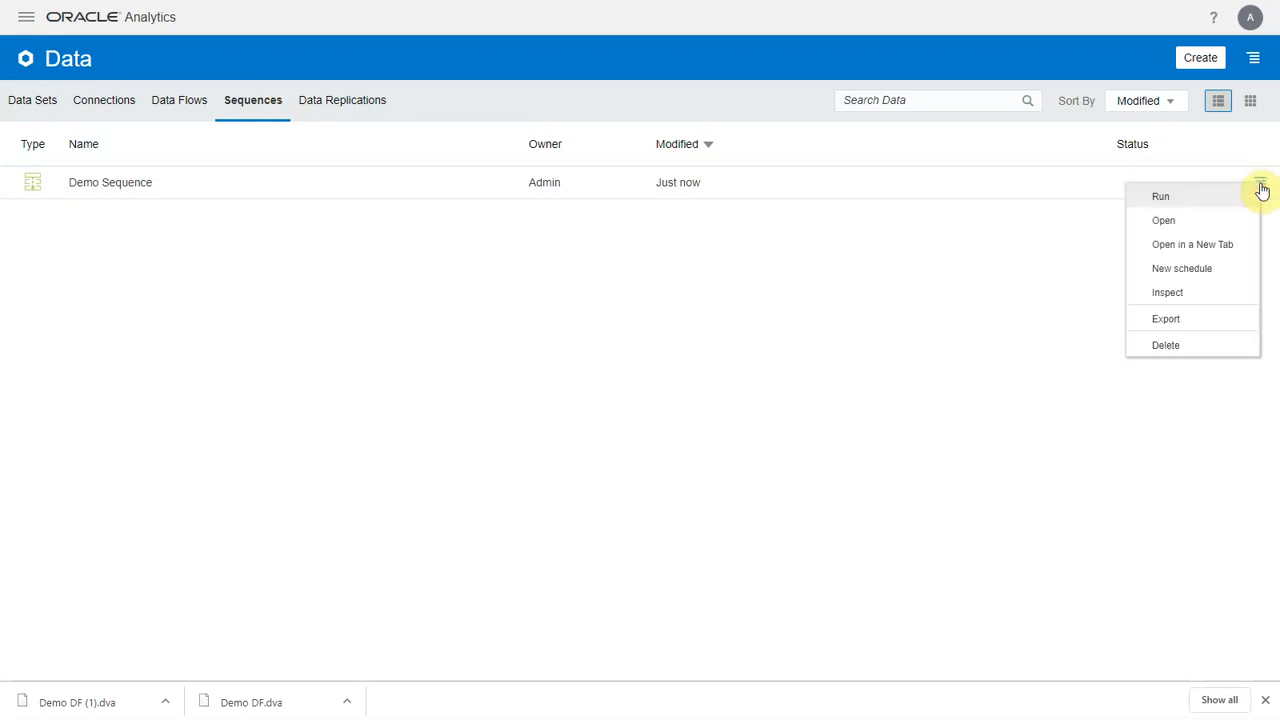
{"action": "left_click", "coordinate": [1178, 326]}
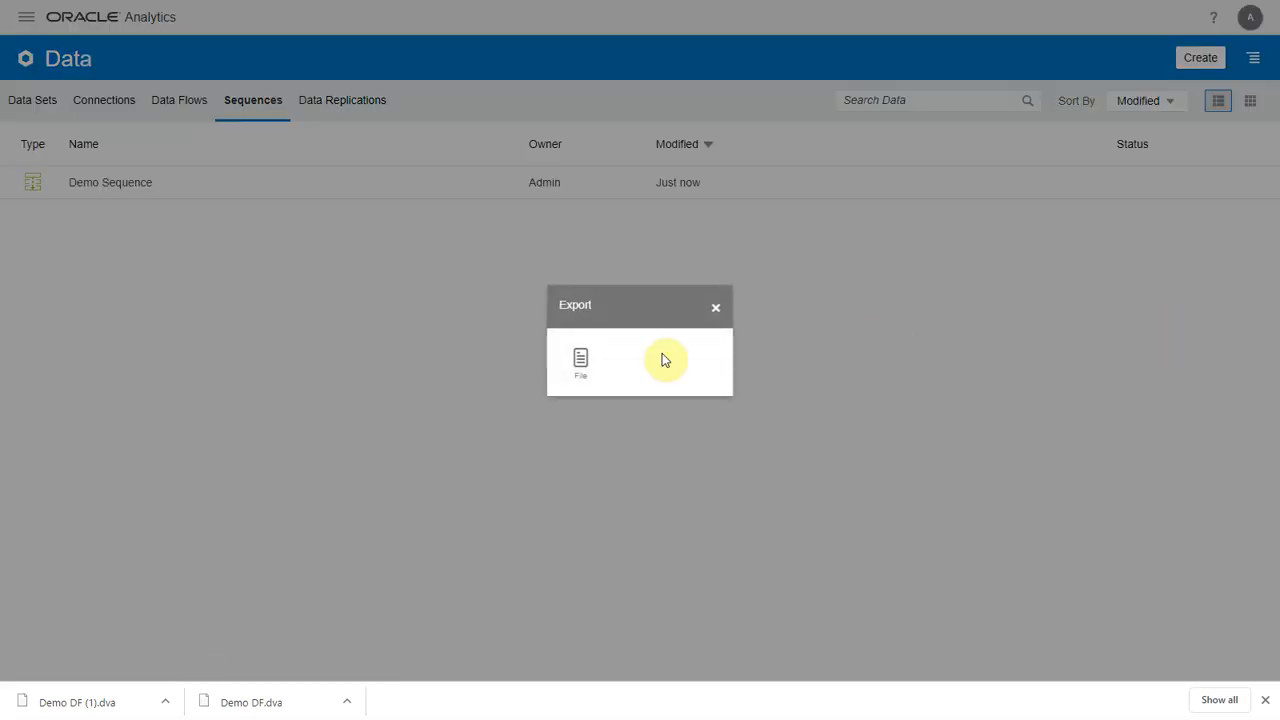
{"action": "left_click", "coordinate": [592, 360]}
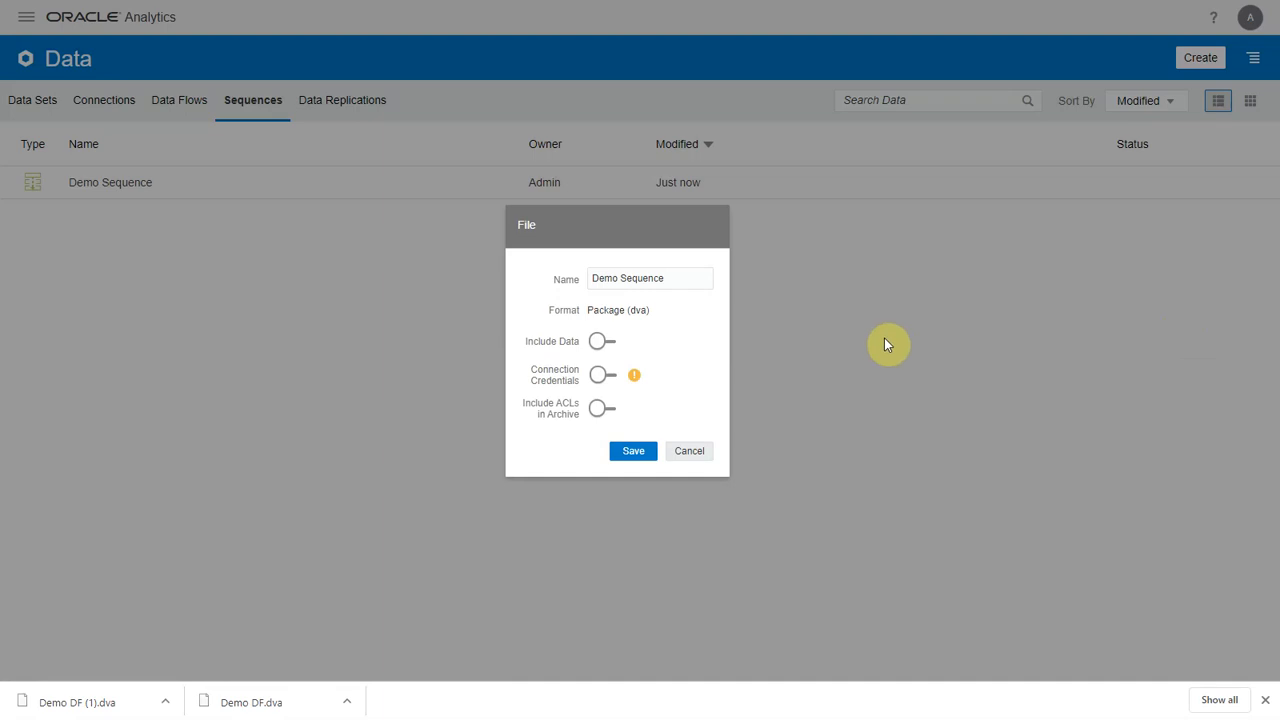